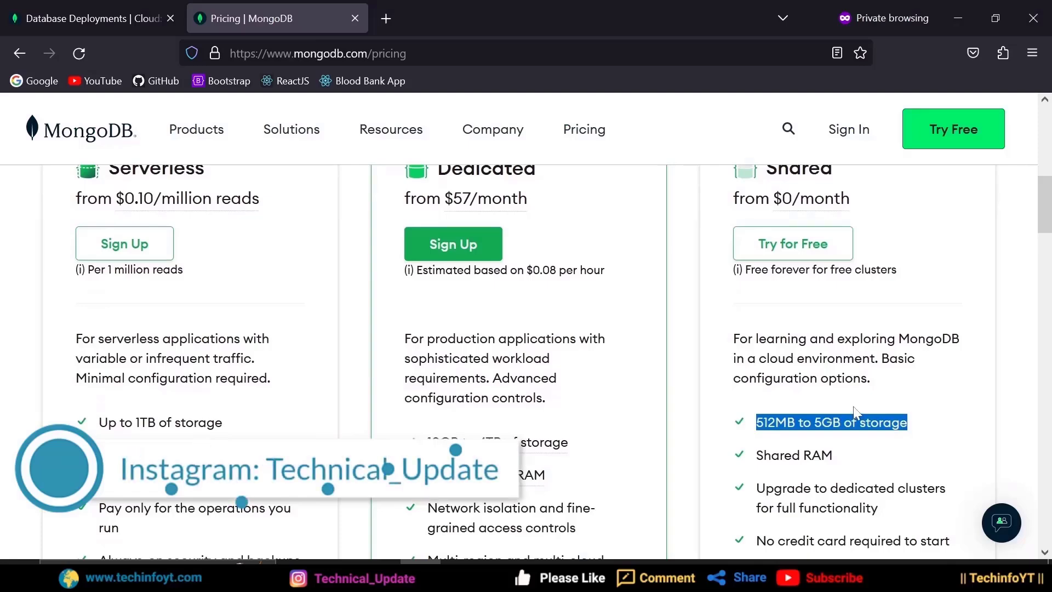
# - Compare the MongoDB Atlas pricing plans, focusing on the Shared plan's price and storage
pyautogui.scroll(5, 821, 428)
pyautogui.scroll(-3, 353, 288)
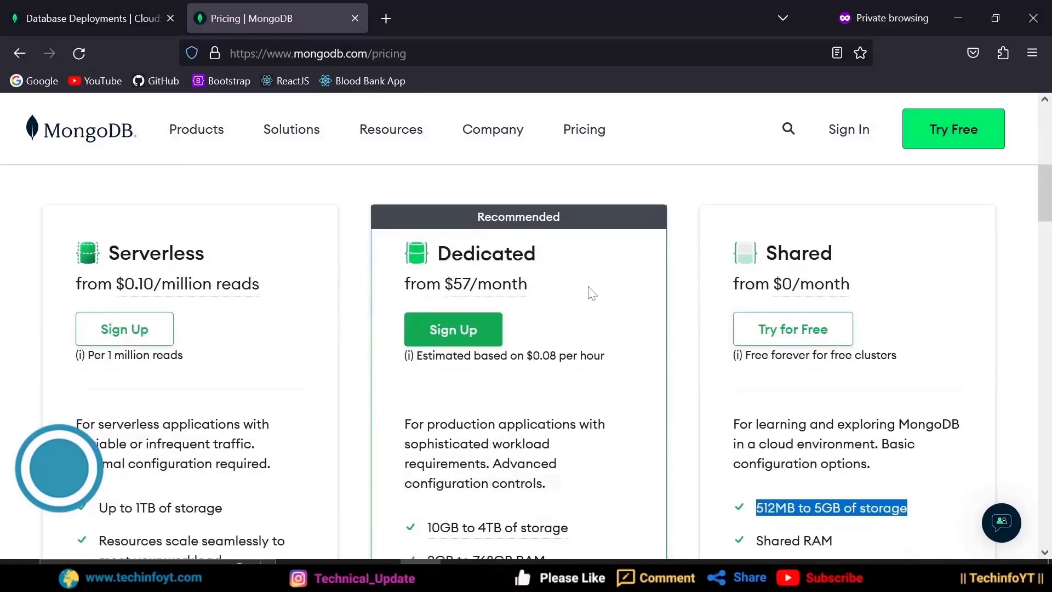
pyautogui.moveTo(837, 253); pyautogui.dragTo(738, 251)
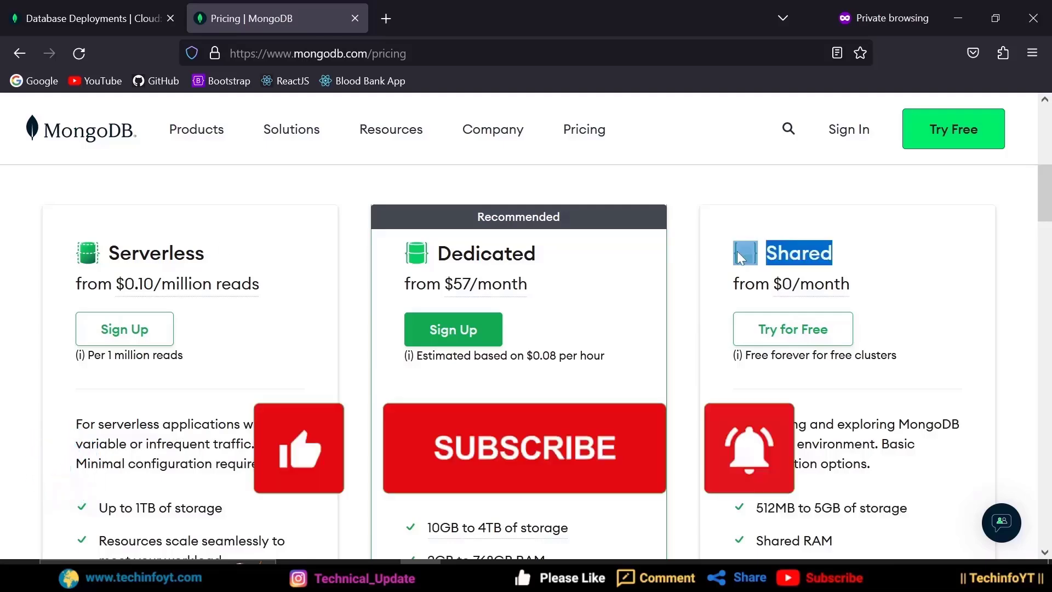
pyautogui.click(848, 254)
pyautogui.scroll(2, 876, 268)
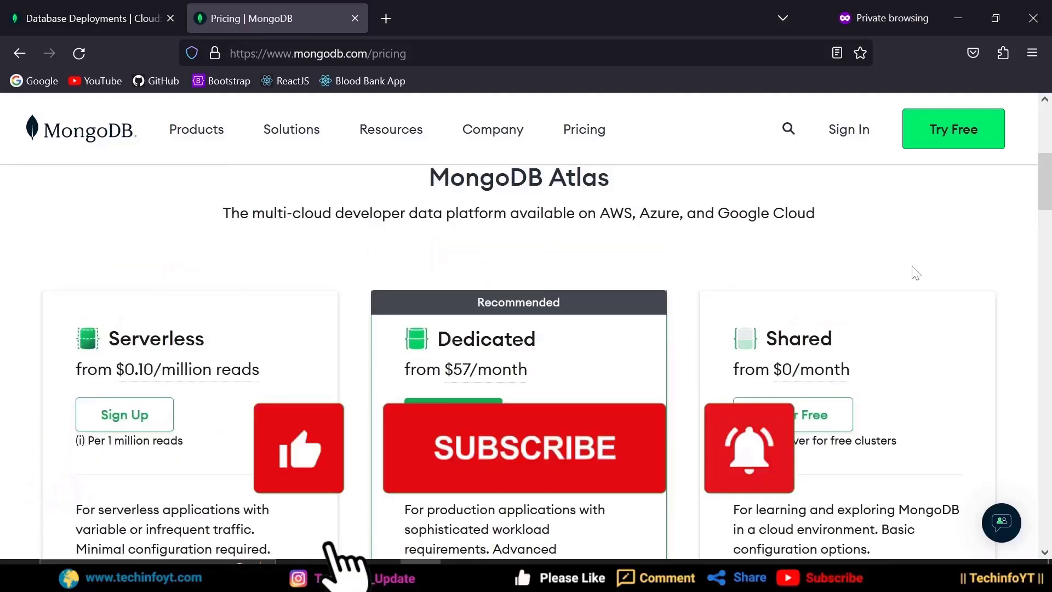
pyautogui.scroll(-4, 912, 272)
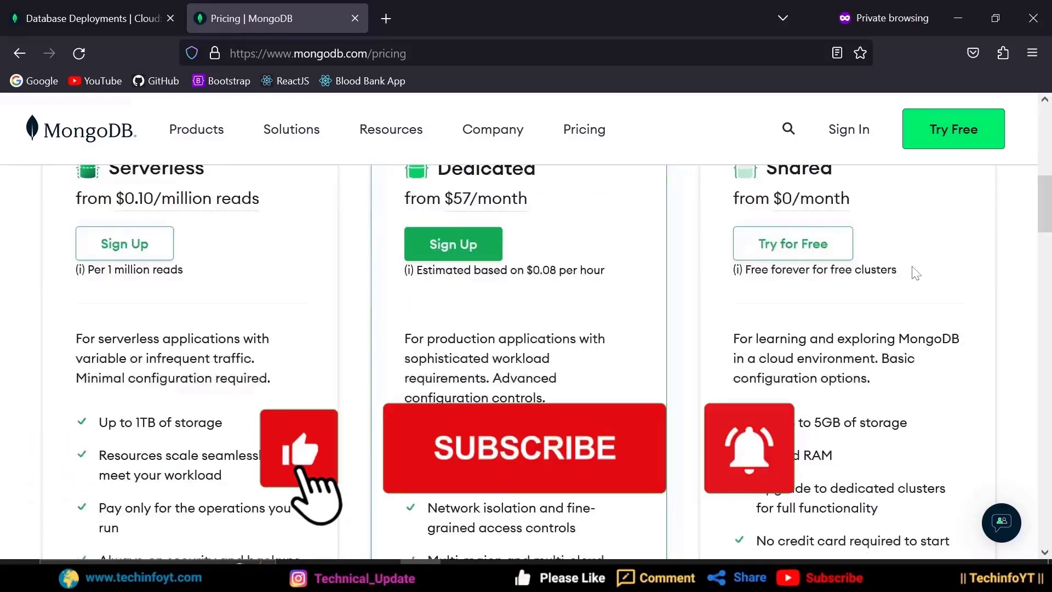
# - Open the Shared plan's free registration form, review its fields, and go to the existing-account sign-in page
pyautogui.click(784, 245)
pyautogui.scroll(-3, 629, 336)
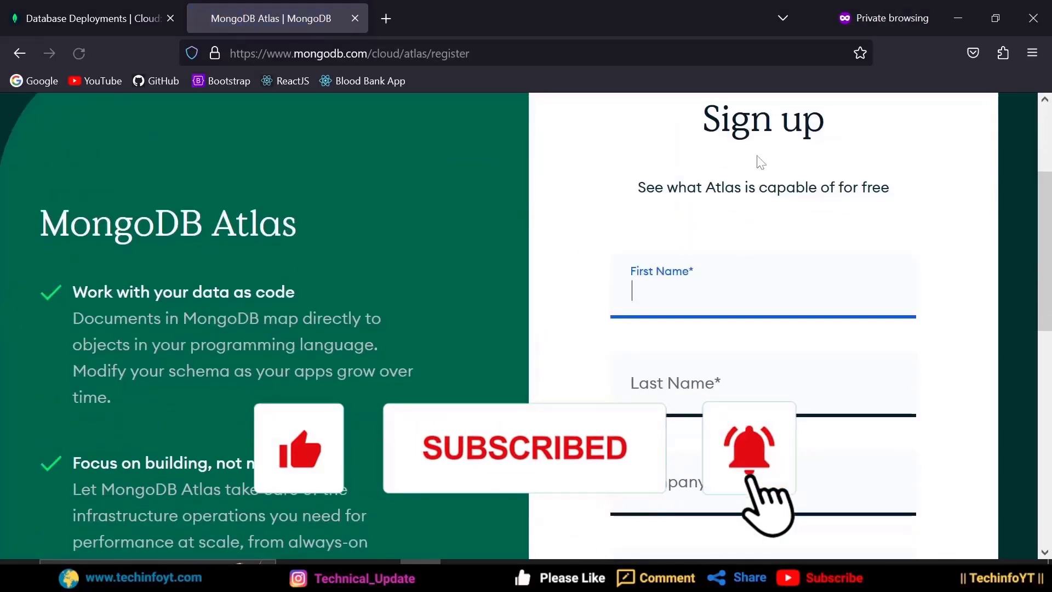
pyautogui.scroll(-3, 758, 160)
pyautogui.scroll(-3, 763, 329)
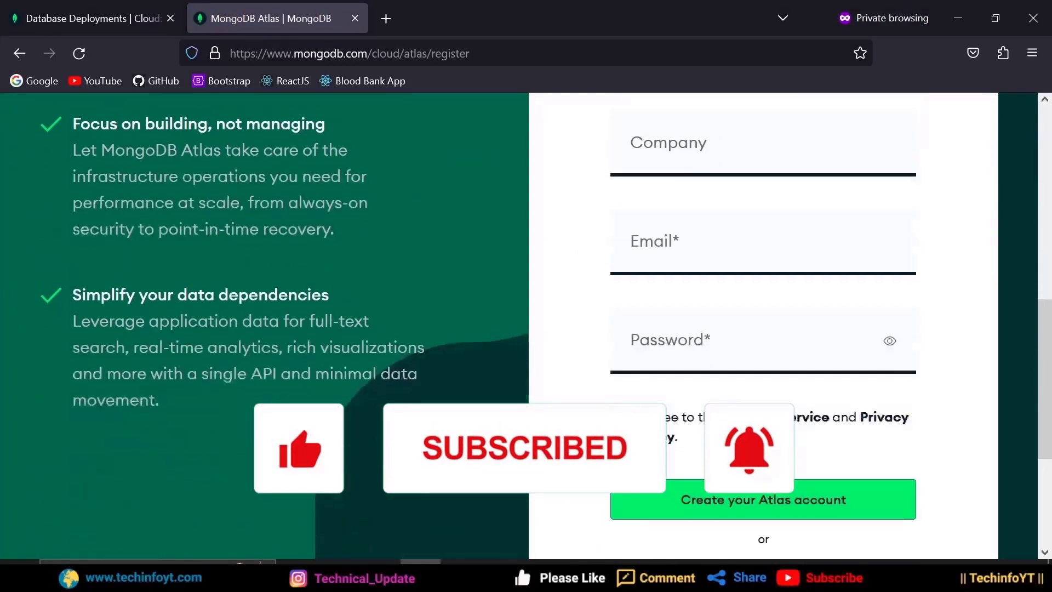
pyautogui.scroll(-3, 659, 327)
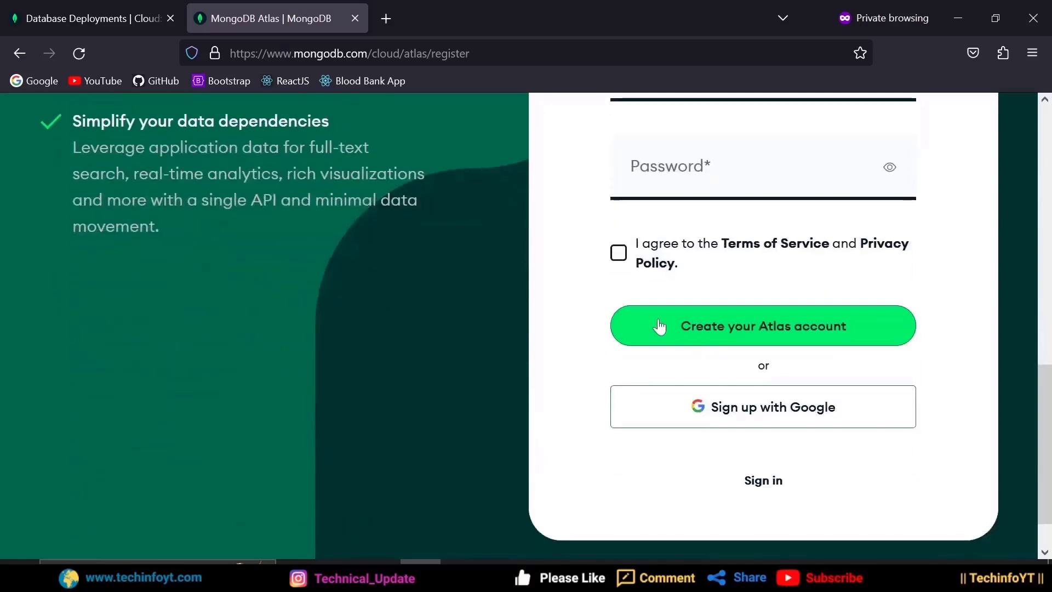
pyautogui.click(763, 481)
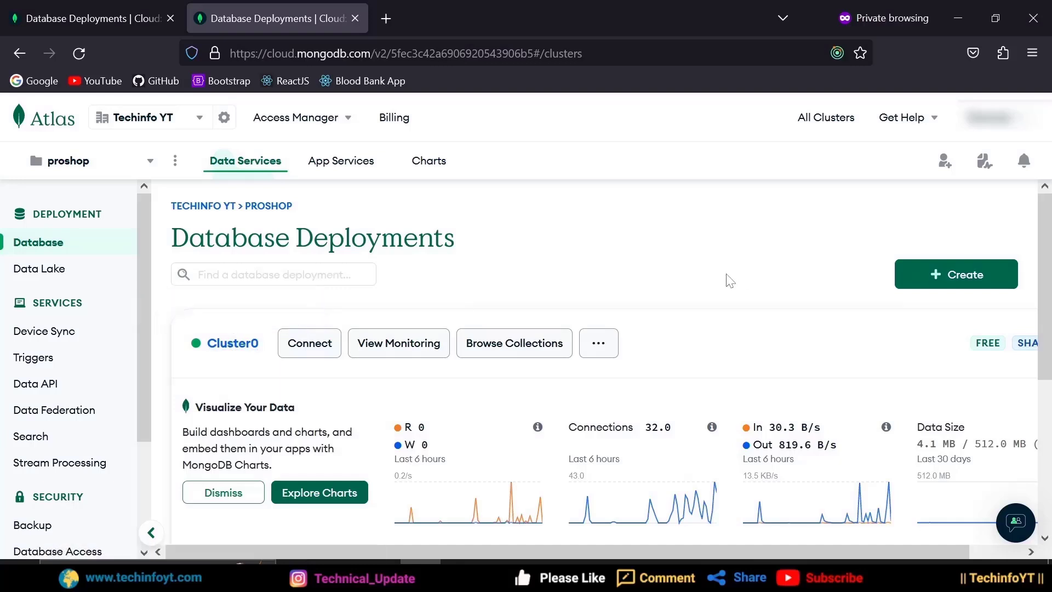
# - Examine the storage limit in the Data Size figures of Cluster0
pyautogui.moveTo(981, 443); pyautogui.dragTo(1000, 443)
pyautogui.moveTo(968, 443); pyautogui.dragTo(1026, 443)
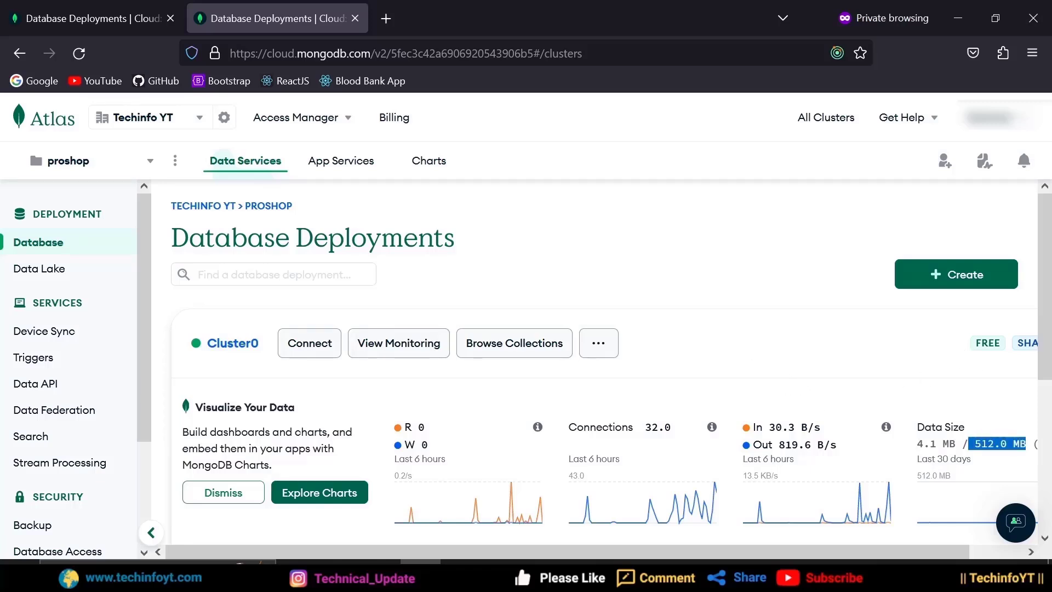
pyautogui.click(779, 362)
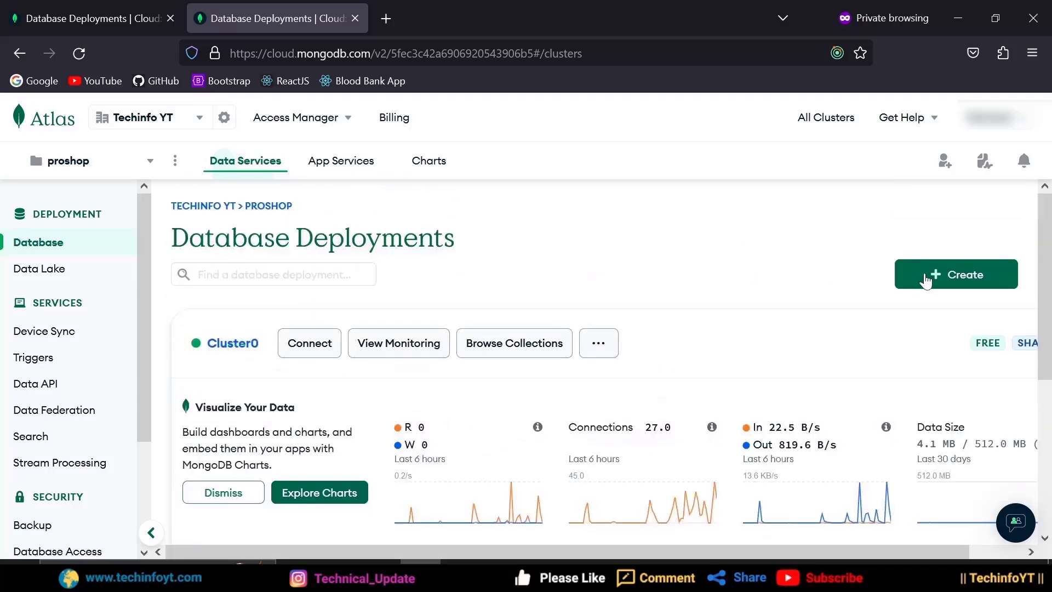
# - Start a new cluster of the Shared type and review its cloud provider and region options
pyautogui.click(946, 277)
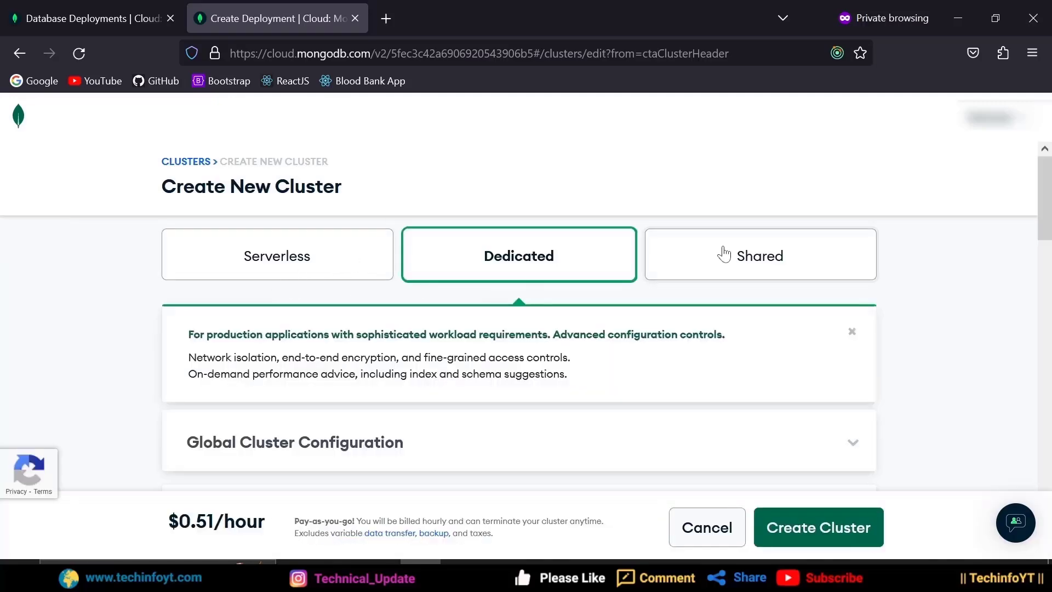
pyautogui.click(707, 255)
pyautogui.scroll(-2, 633, 300)
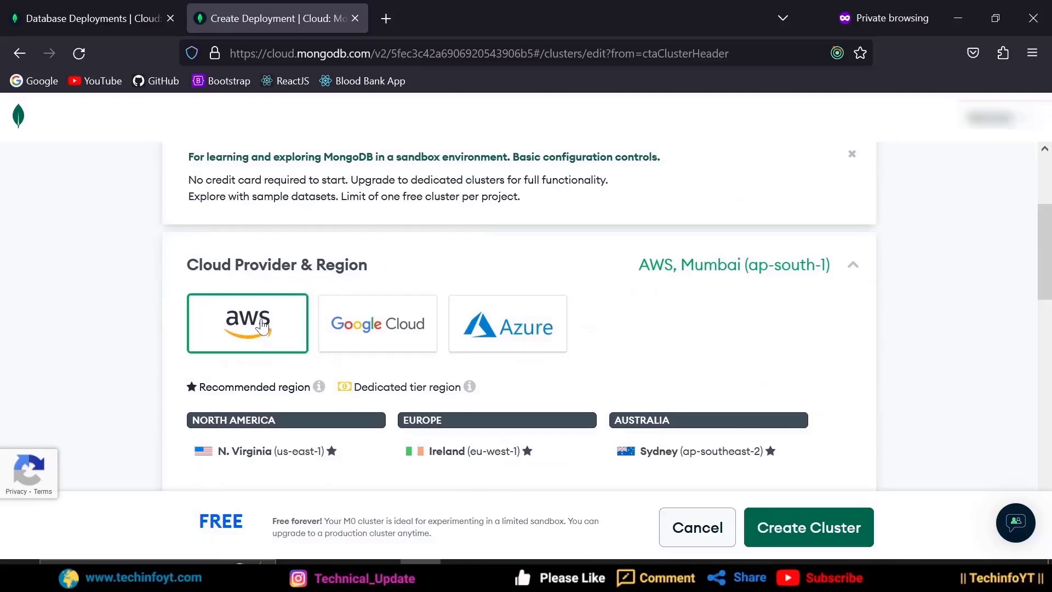
pyautogui.scroll(-2, 245, 319)
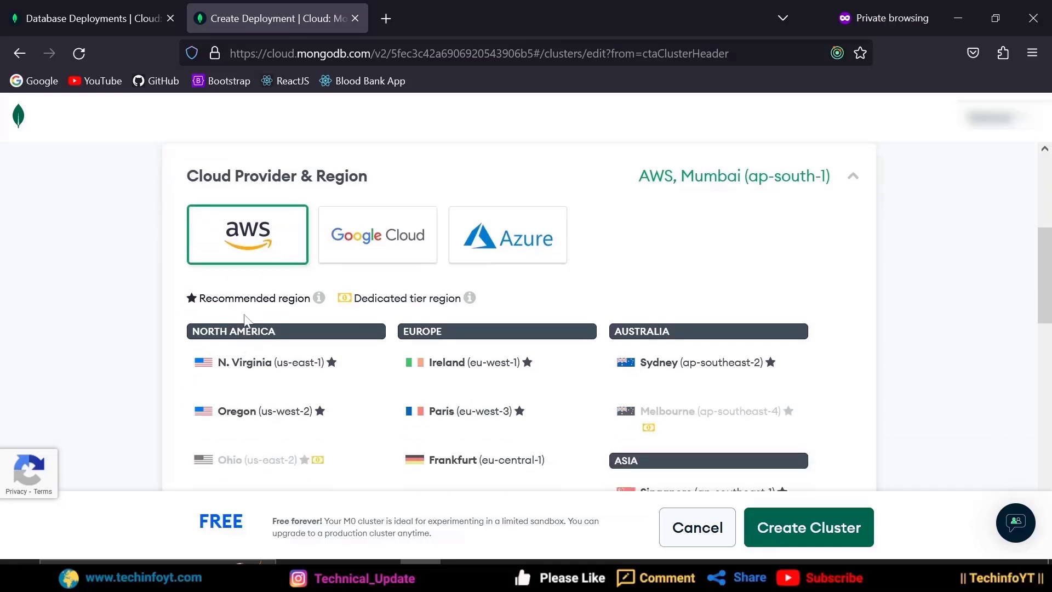
pyautogui.scroll(-2, 253, 281)
pyautogui.scroll(-2, 263, 253)
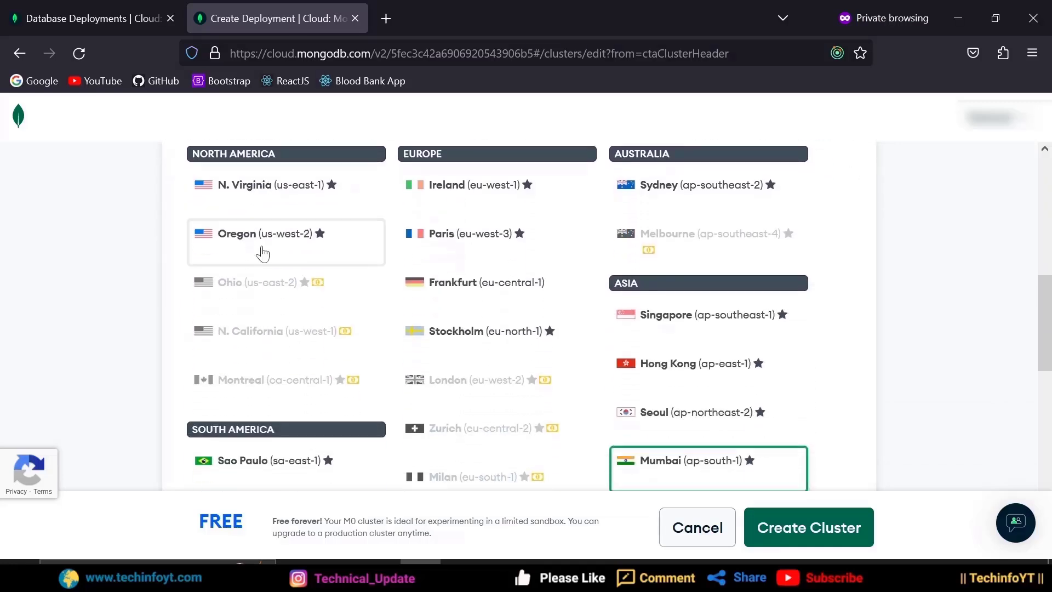
pyautogui.scroll(-2, 262, 253)
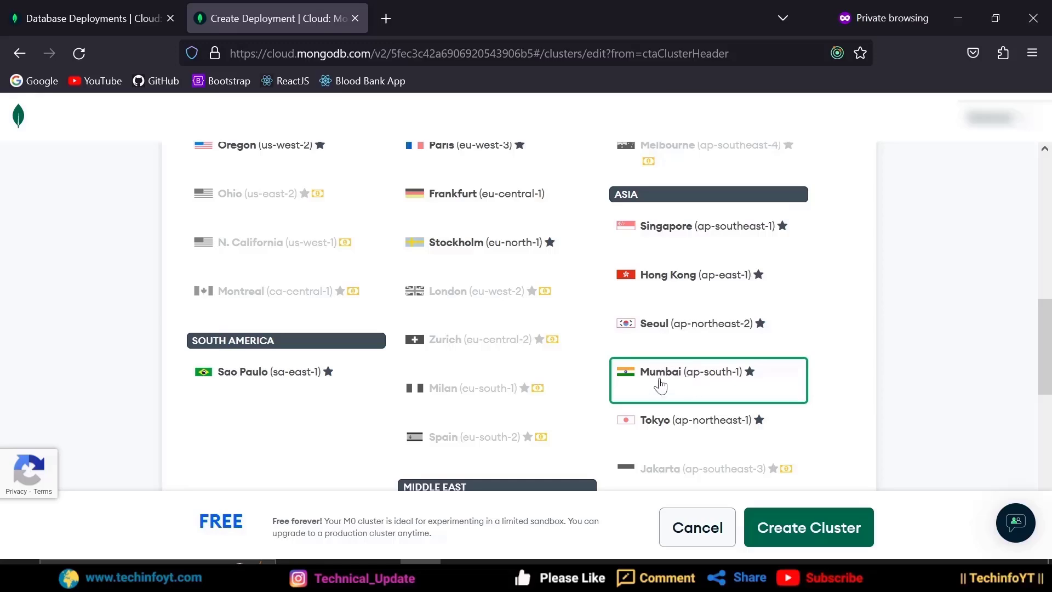
pyautogui.scroll(-10, 662, 378)
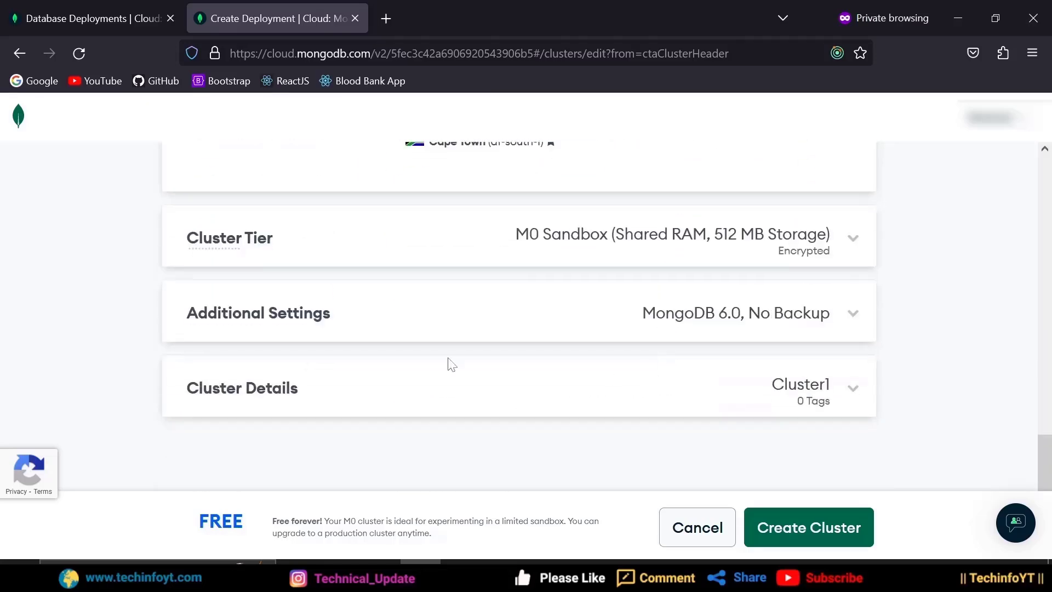
# - Review the new cluster's tier, additional settings and cluster details, and return to Database Deployments without creating it
pyautogui.click(601, 249)
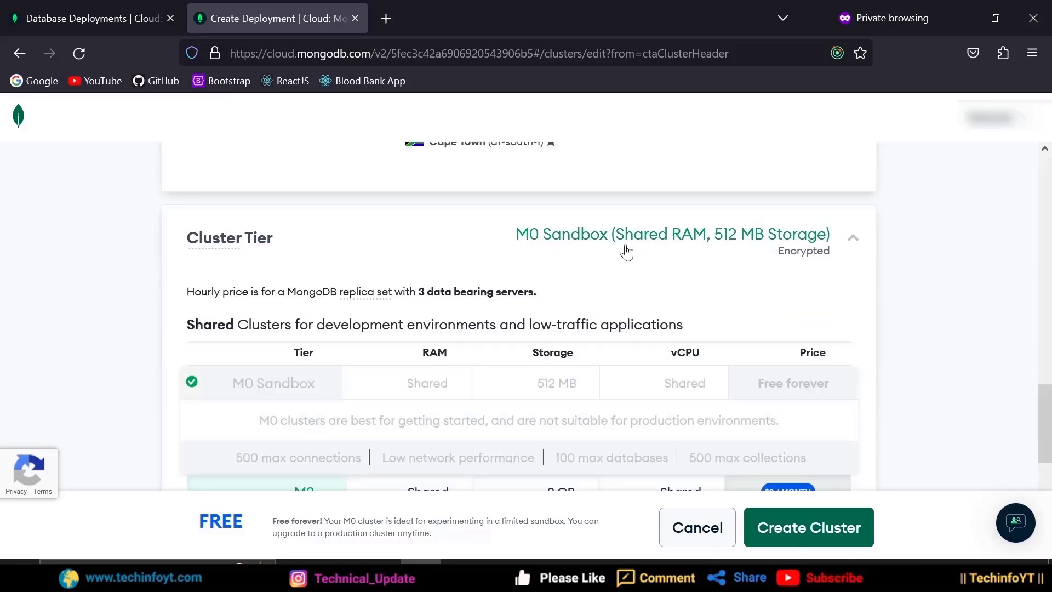
pyautogui.click(569, 249)
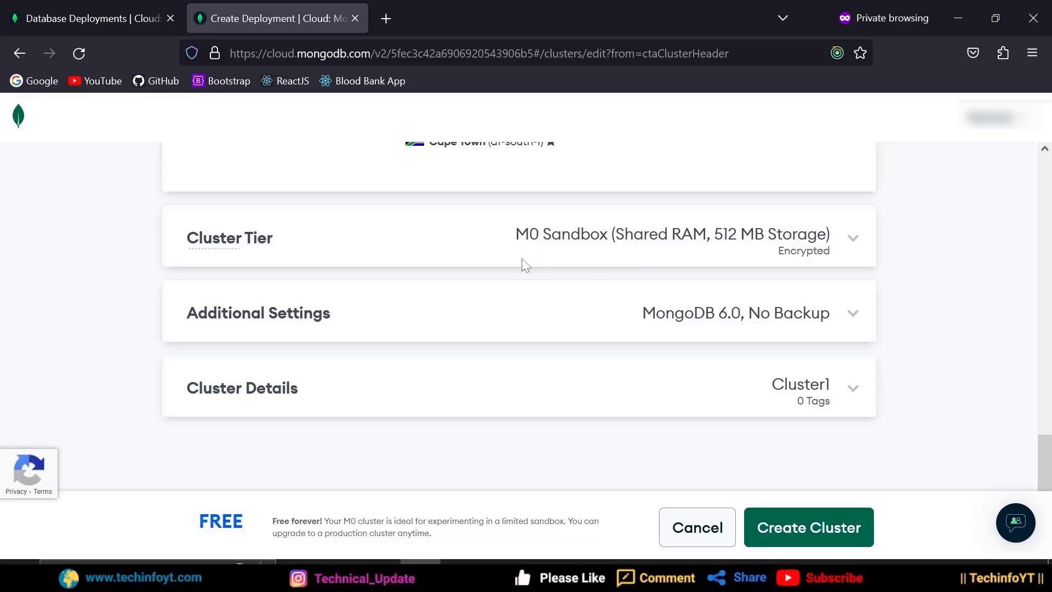
pyautogui.click(326, 330)
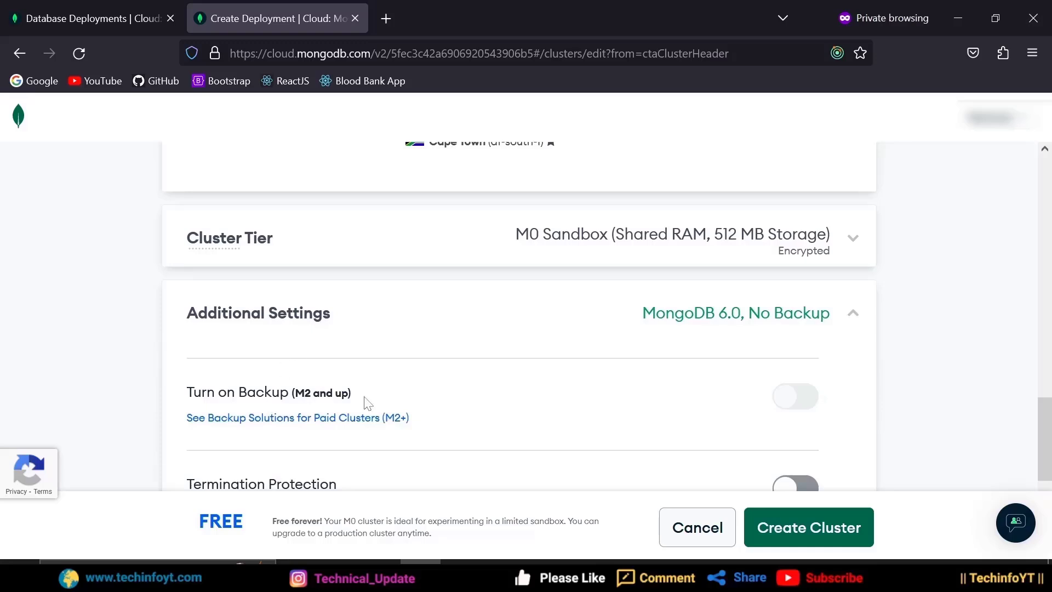
pyautogui.click(274, 315)
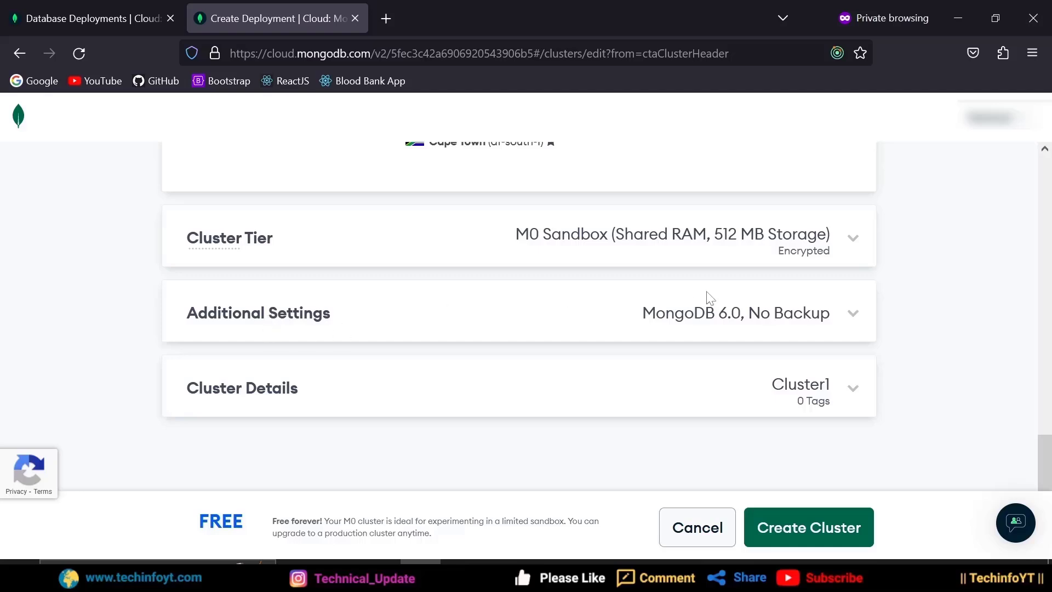
pyautogui.click(709, 298)
pyautogui.click(284, 315)
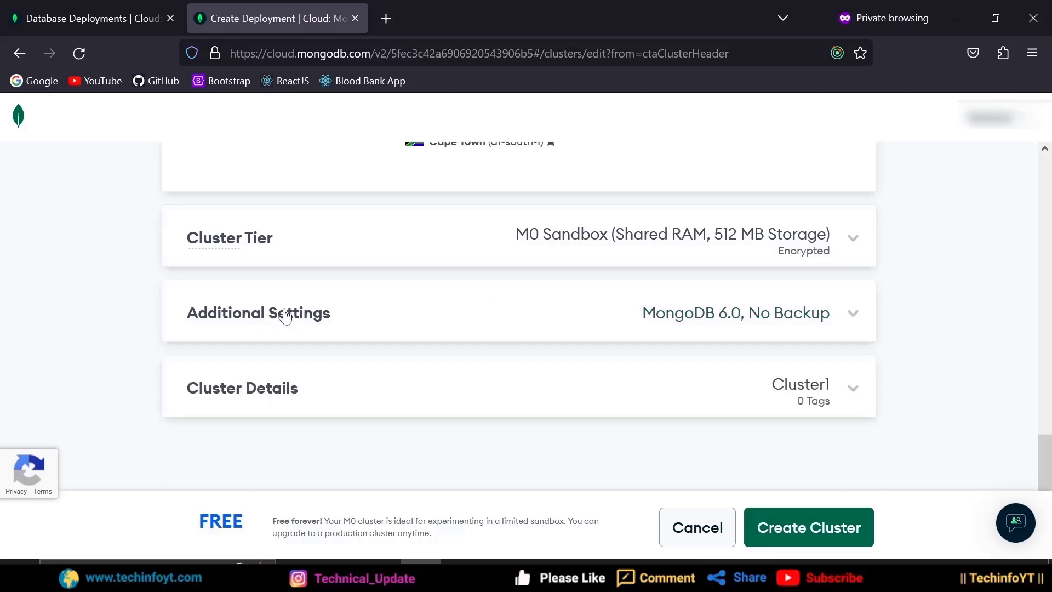
pyautogui.click(277, 387)
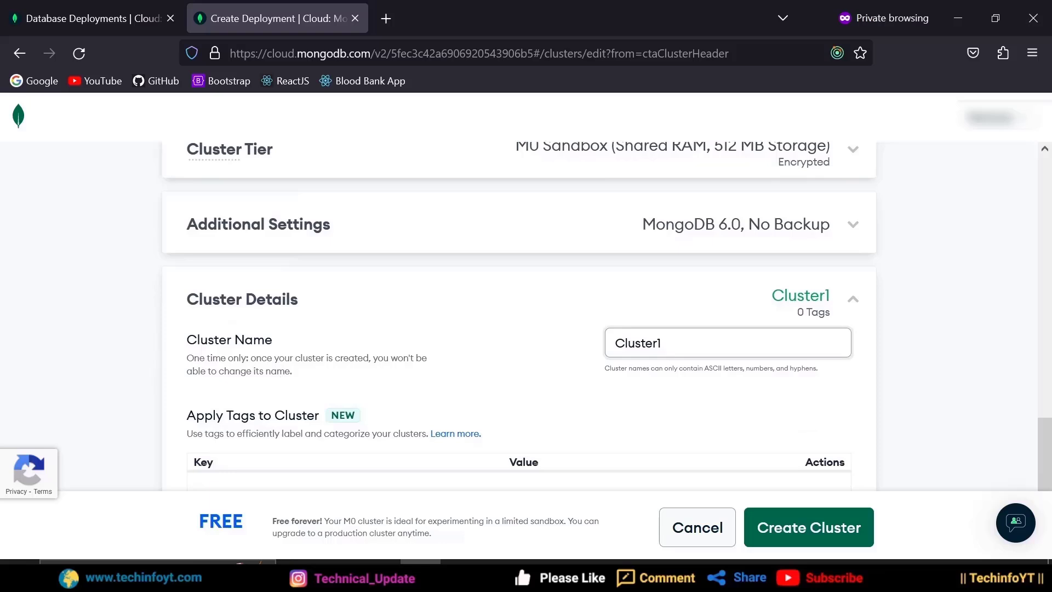
pyautogui.click(213, 296)
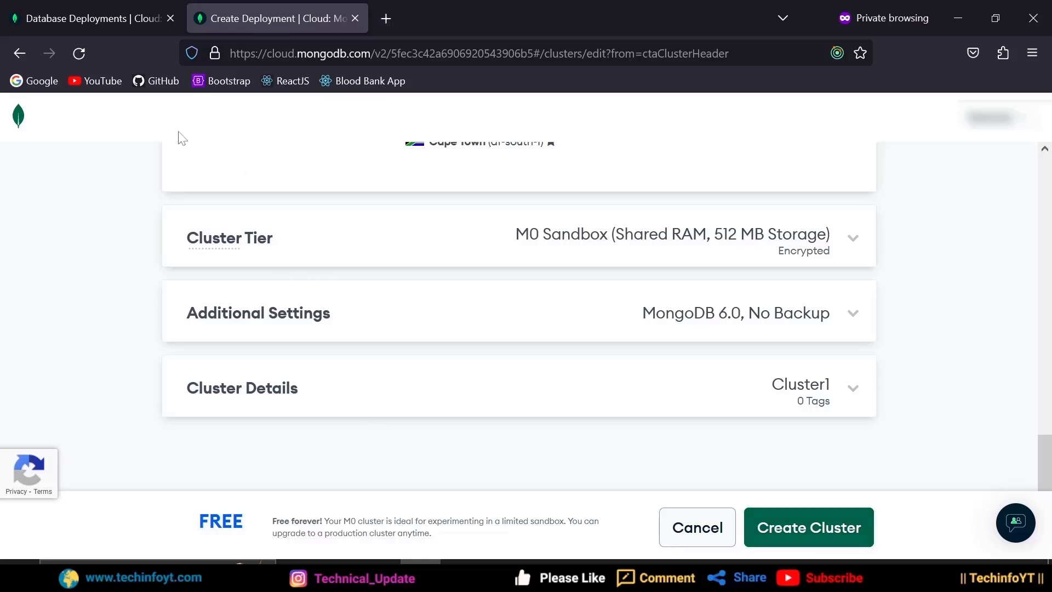
pyautogui.click(15, 50)
# - Open the project's Network Access settings and examine the existing entry in the IP access list
pyautogui.scroll(-2, 258, 269)
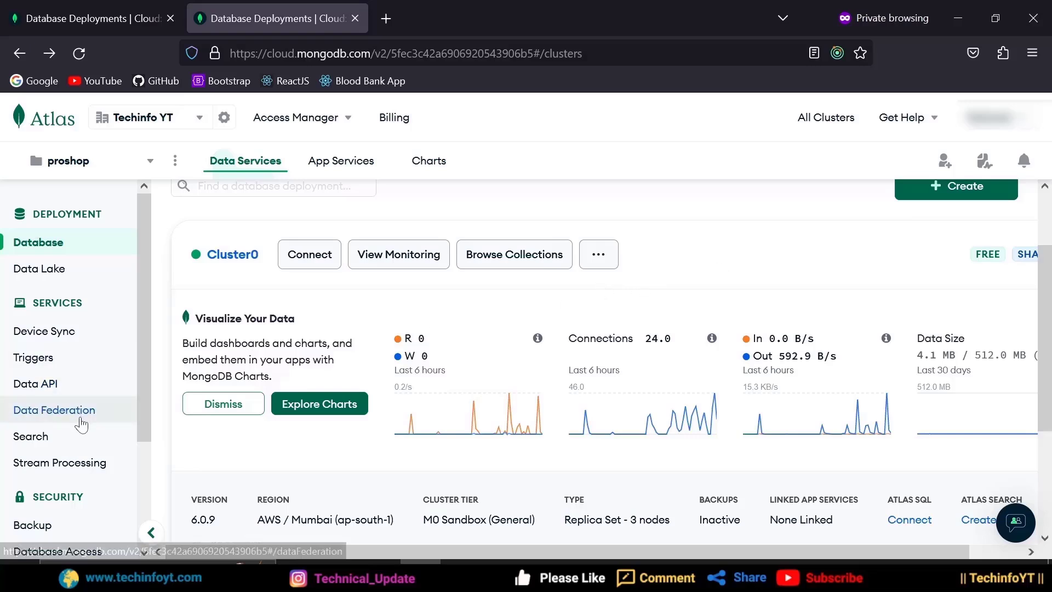
pyautogui.scroll(-3, 60, 345)
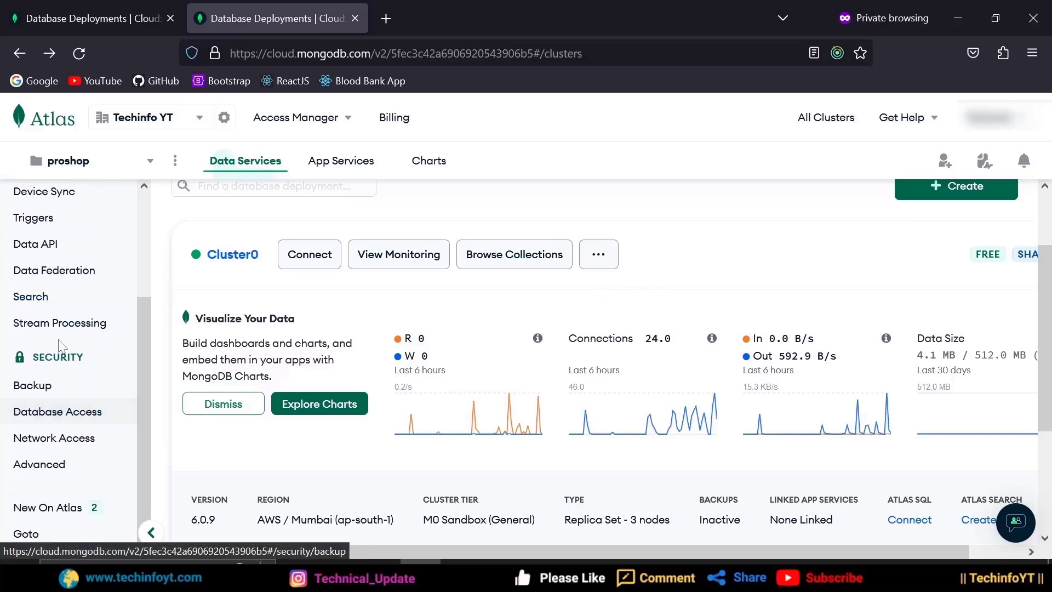
pyautogui.click(60, 446)
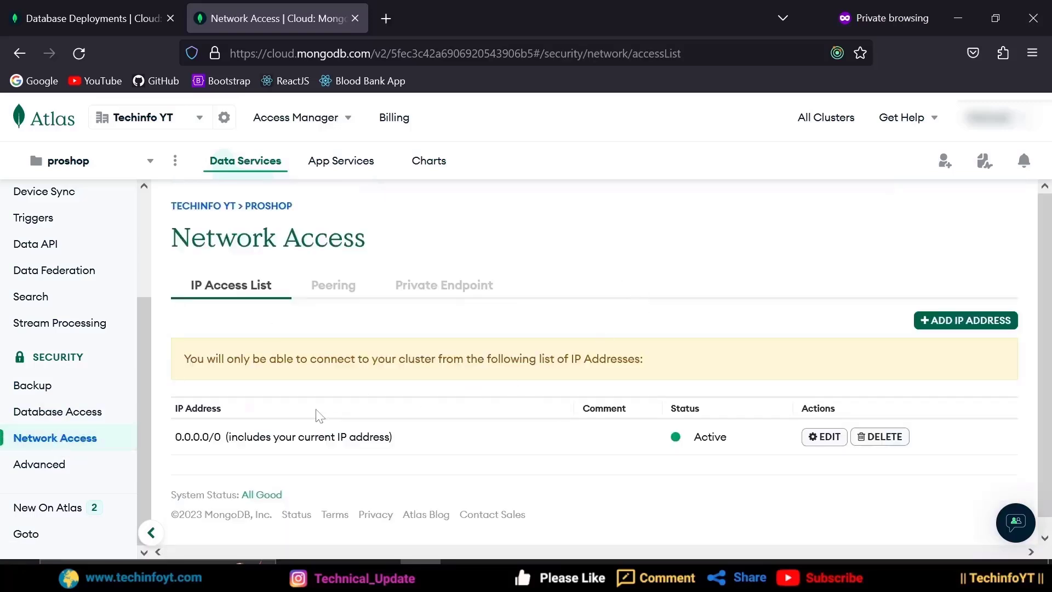
pyautogui.moveTo(398, 442); pyautogui.dragTo(169, 445)
pyautogui.doubleClick(218, 436)
pyautogui.click(426, 444)
# - Fill a new IP access list entry with the current IP address and cancel it
pyautogui.click(953, 328)
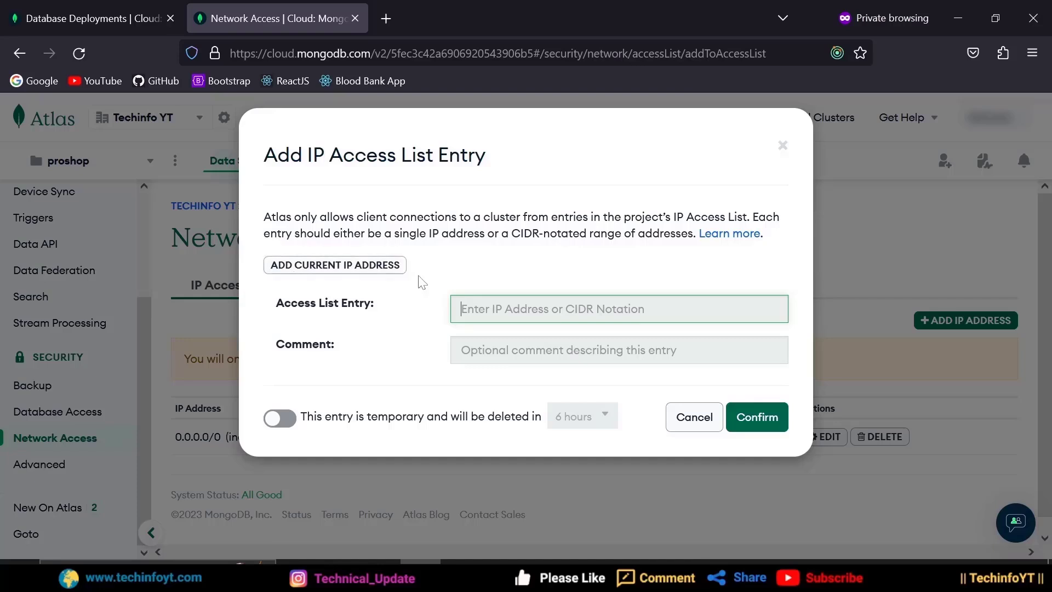
pyautogui.click(380, 278)
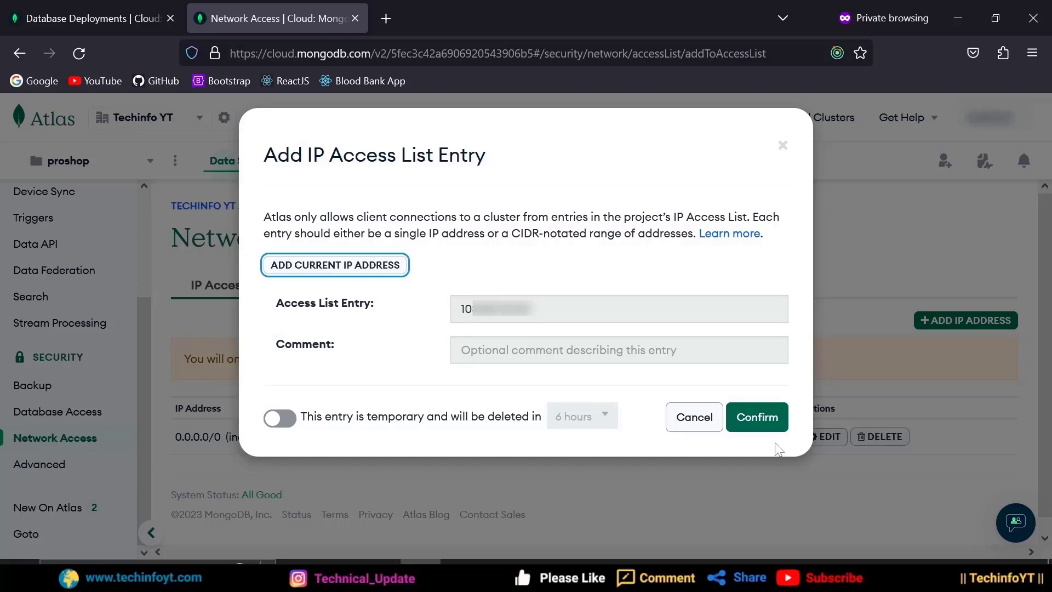
pyautogui.click(688, 418)
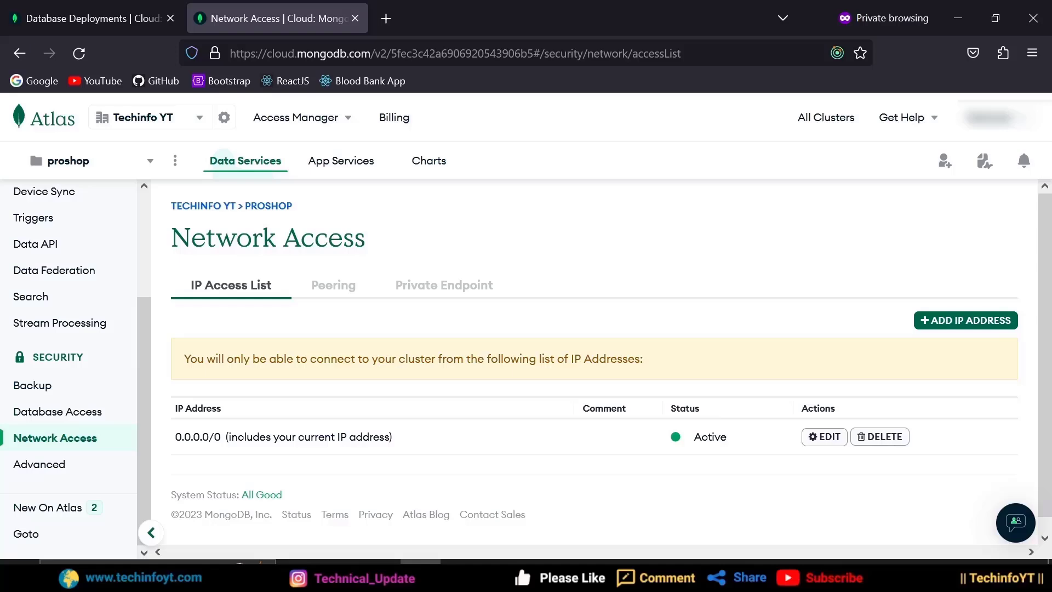
# - Open the 0.0.0.0/0 entry of the IP access list for editing, examine its address, and cancel without changing it
pyautogui.moveTo(214, 436); pyautogui.dragTo(174, 436)
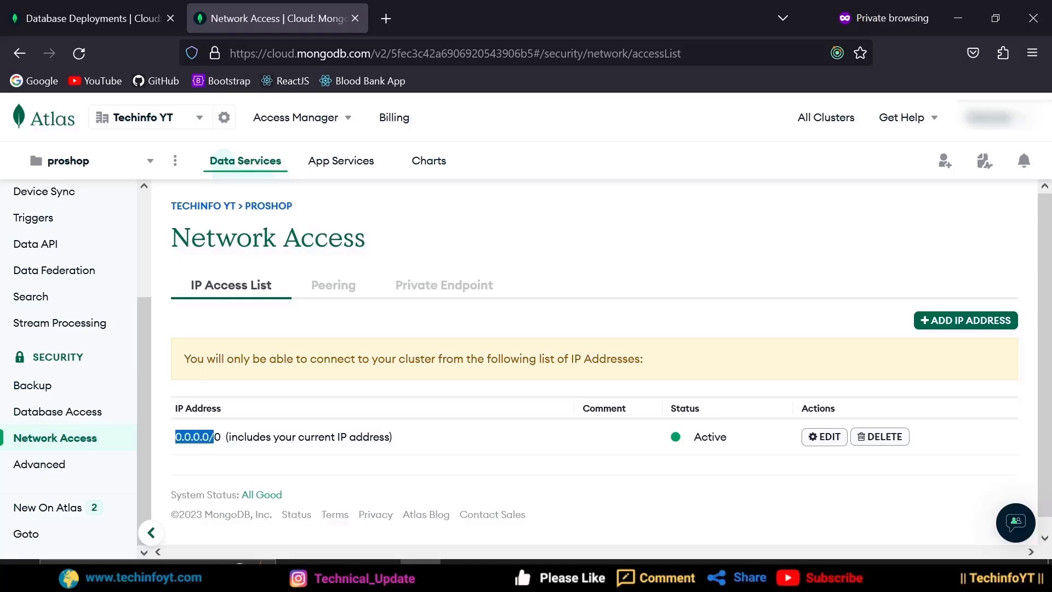
pyautogui.click(833, 438)
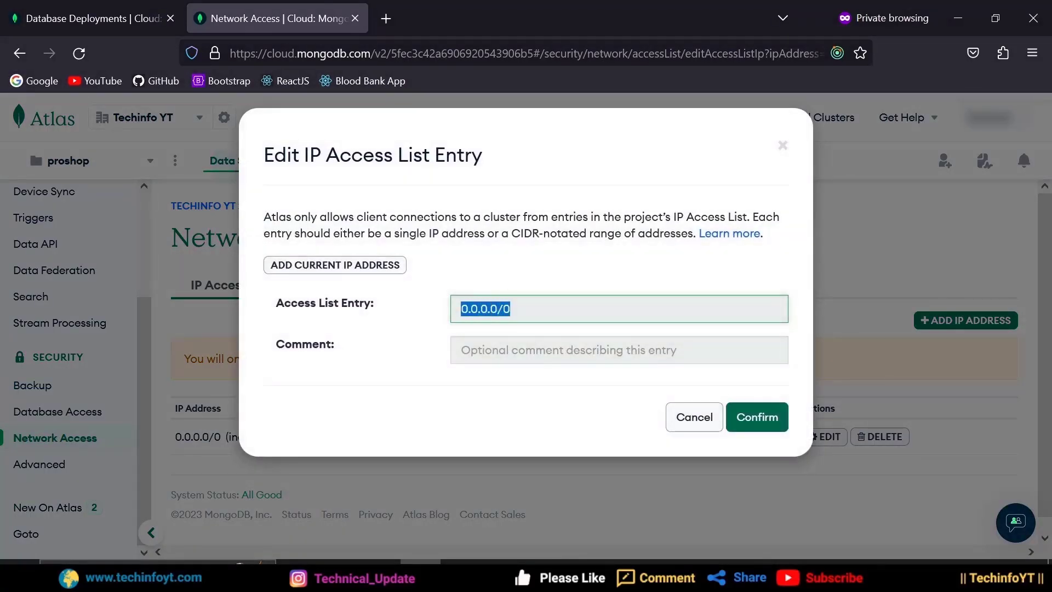
pyautogui.click(510, 308)
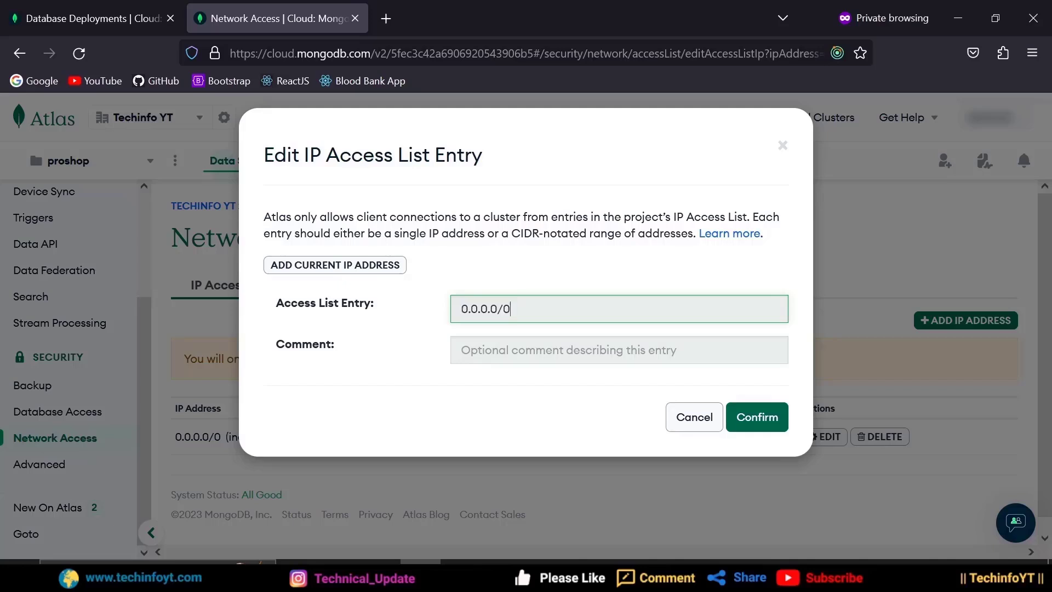
pyautogui.moveTo(510, 308); pyautogui.dragTo(460, 308)
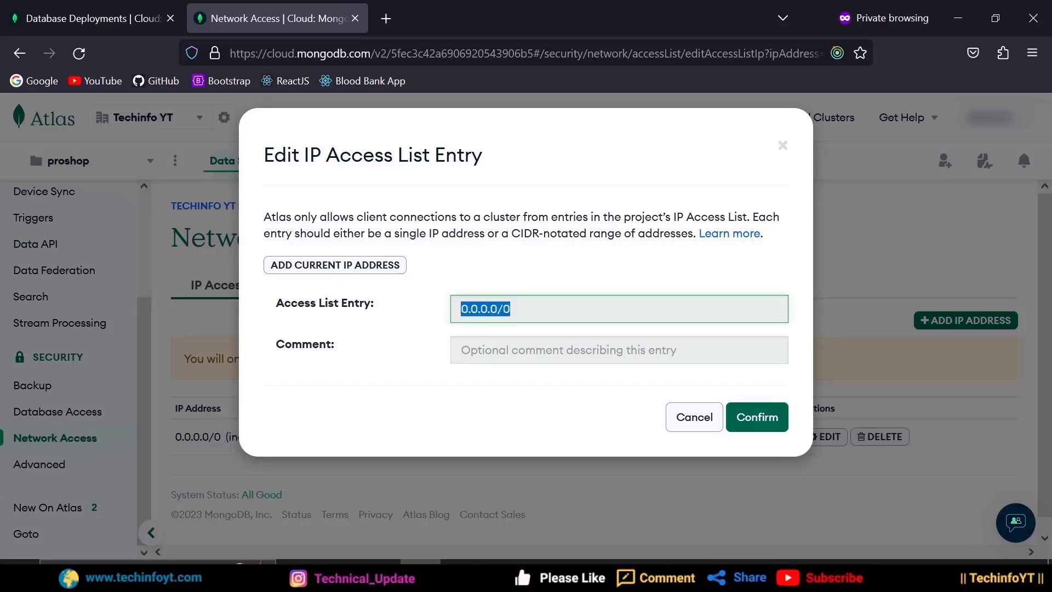
pyautogui.click(512, 308)
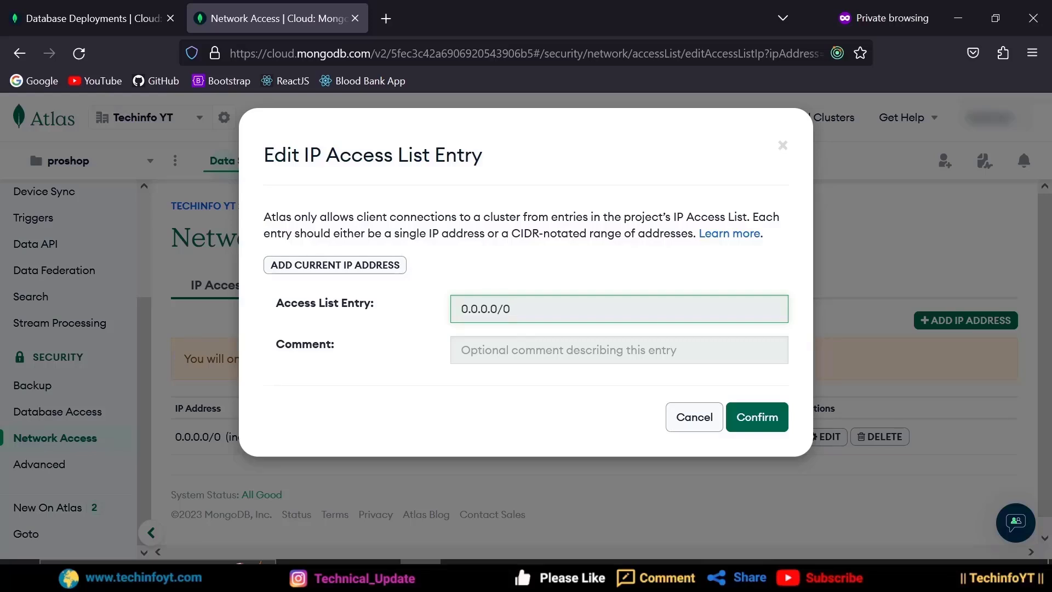
pyautogui.moveTo(512, 308); pyautogui.dragTo(460, 308)
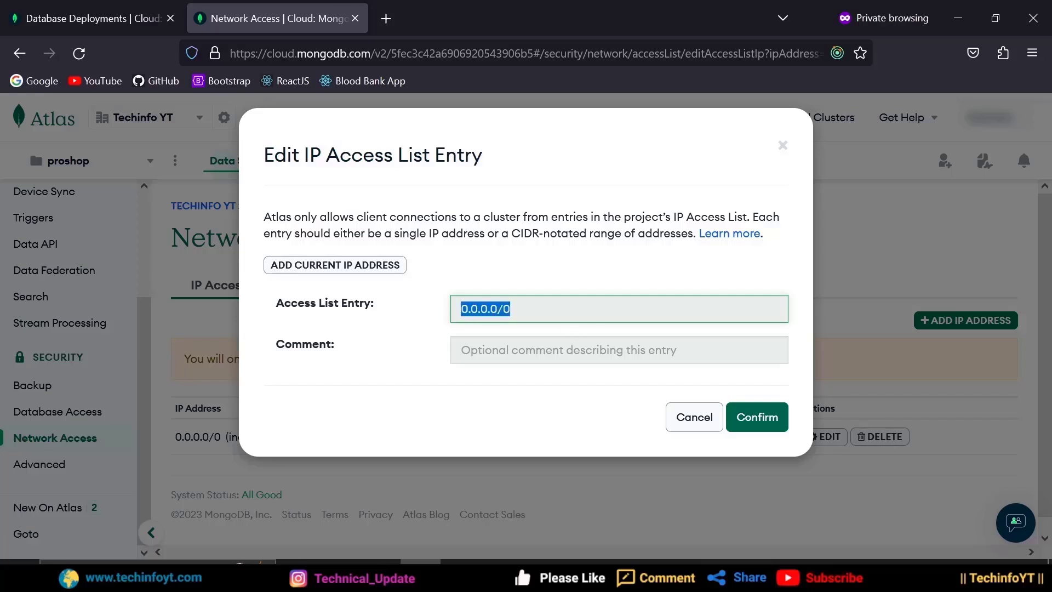
pyautogui.click(694, 417)
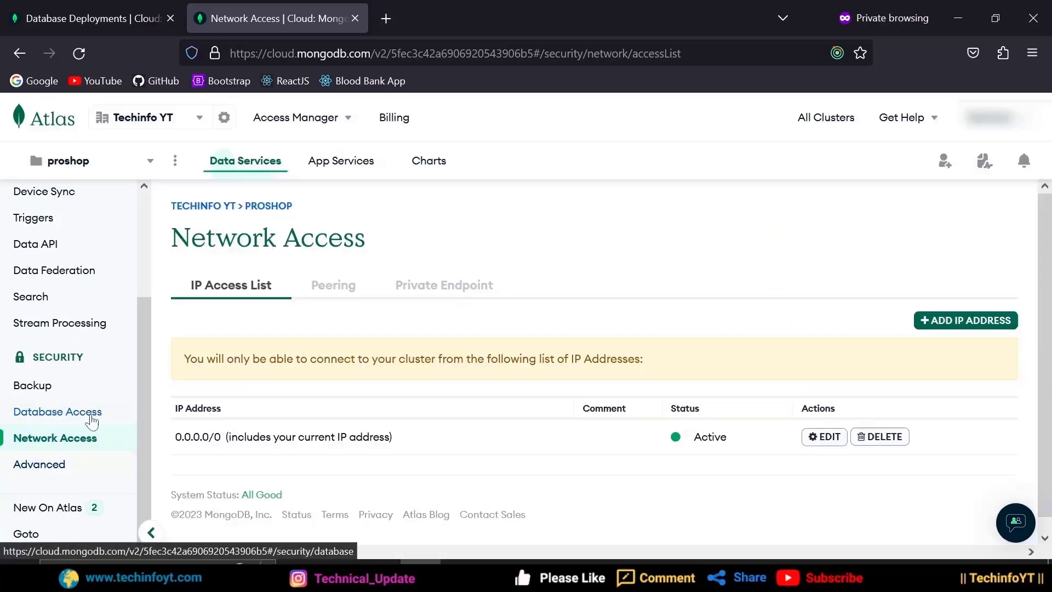
# - Open the project's Database Access settings and bring up the new database user form to review its password authentication fields
pyautogui.click(31, 420)
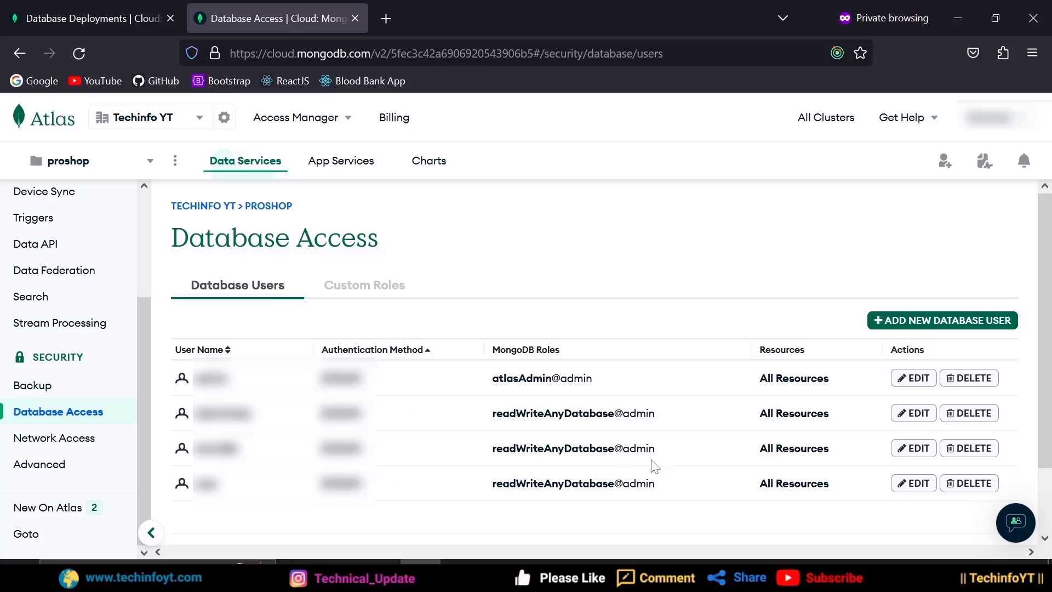
pyautogui.moveTo(492, 413); pyautogui.dragTo(675, 422)
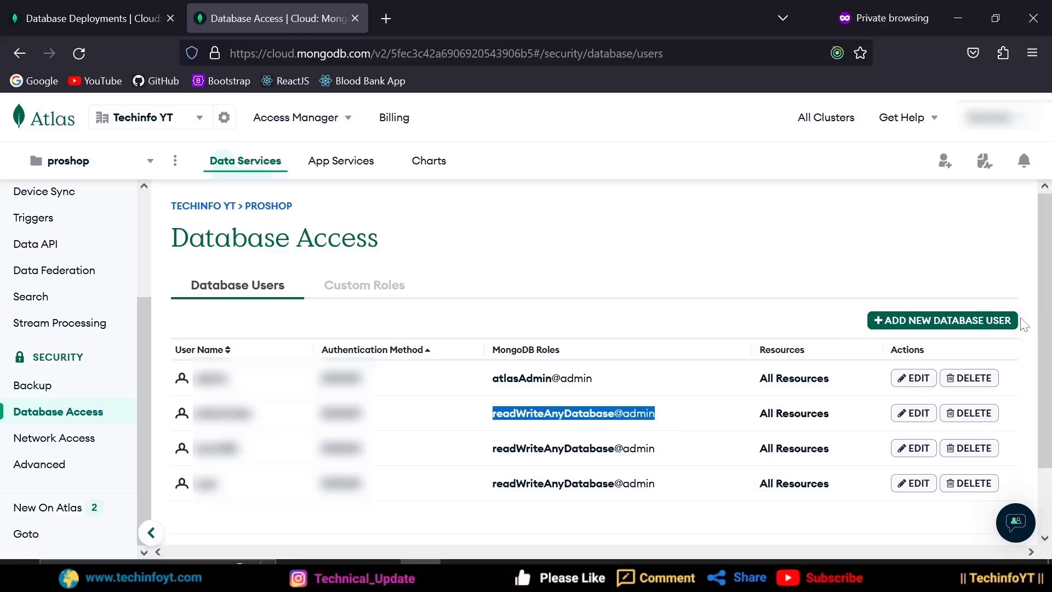
pyautogui.click(918, 324)
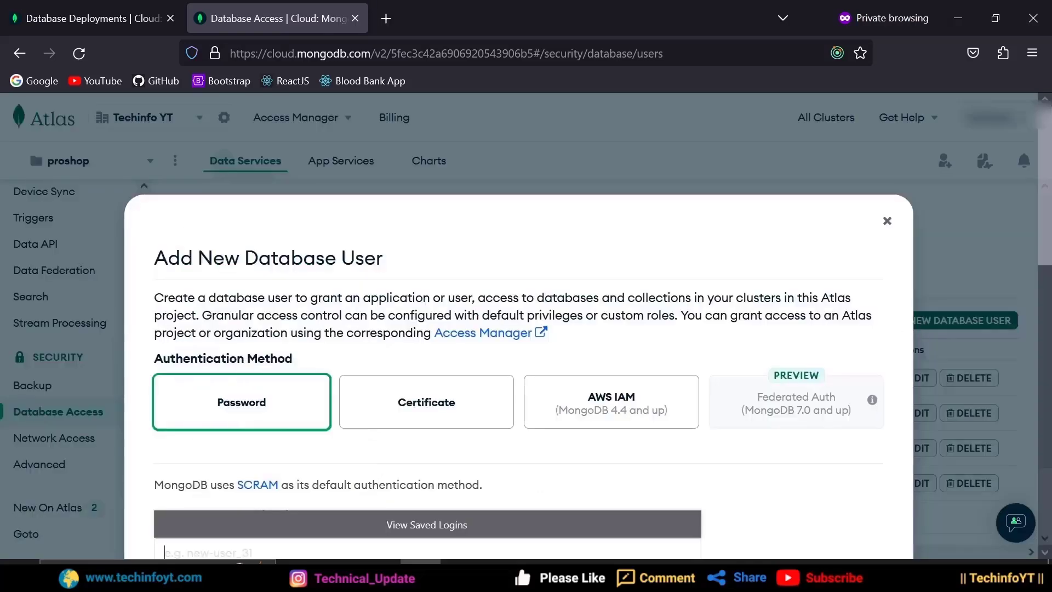
pyautogui.scroll(-3, 235, 334)
pyautogui.scroll(2, 277, 258)
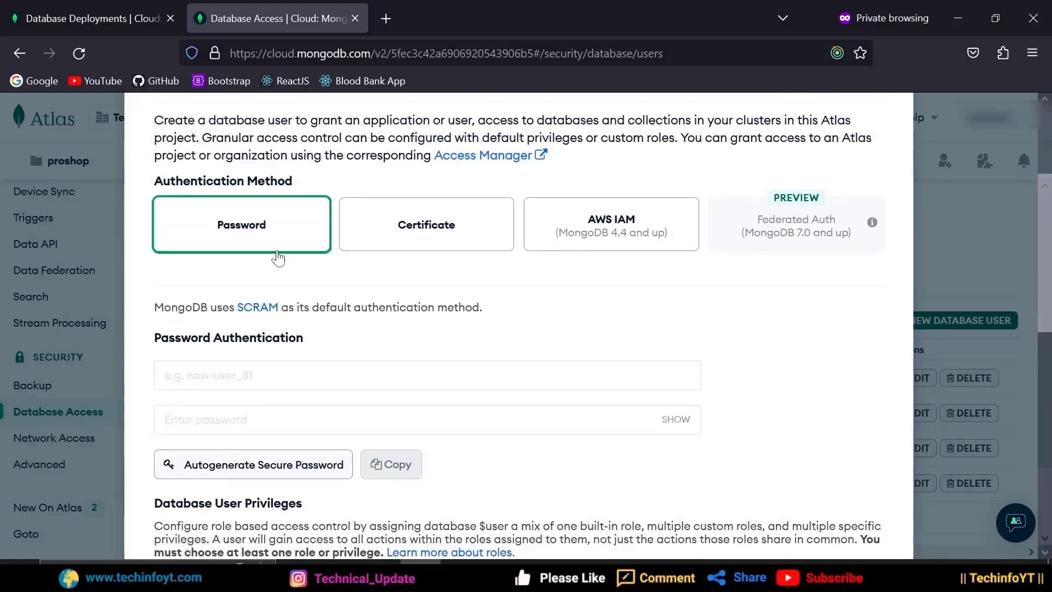
pyautogui.scroll(-5, 295, 372)
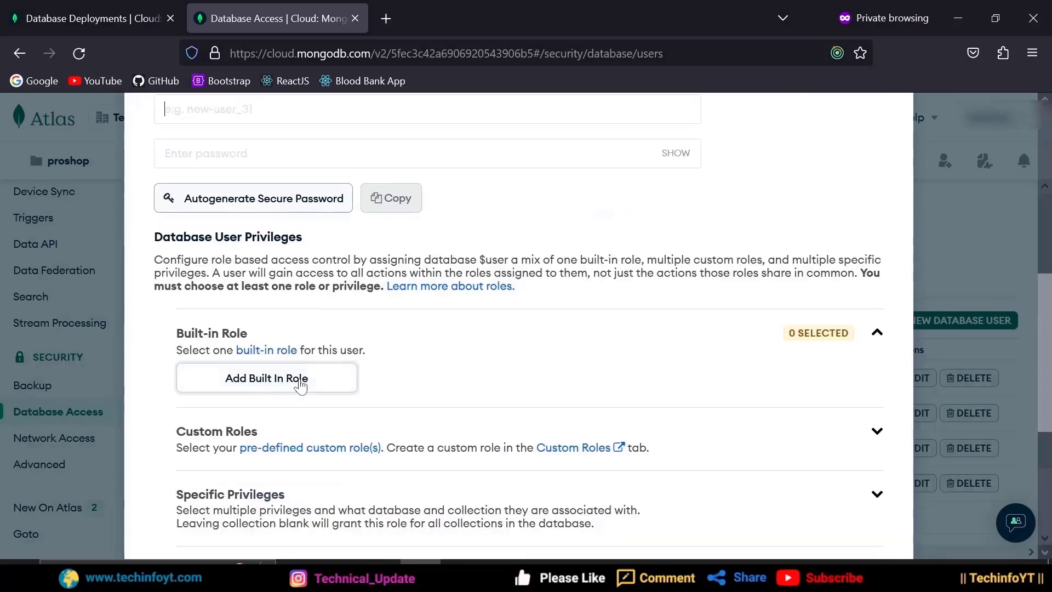
# - Review the built-in role choices and remaining options for the new database user, and close the form without adding one
pyautogui.click(236, 384)
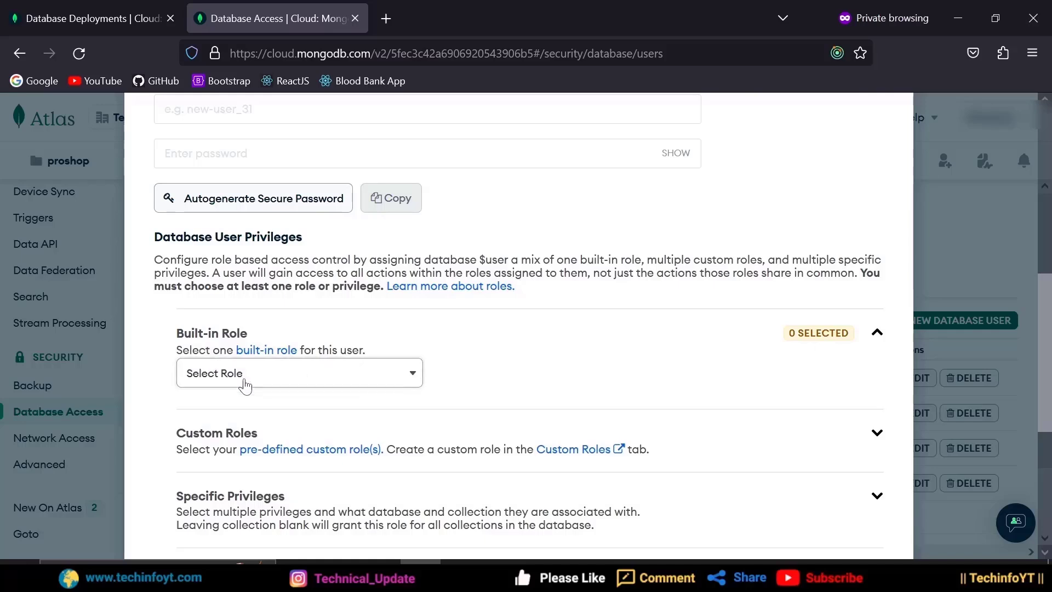
pyautogui.scroll(-2, 310, 294)
pyautogui.click(307, 291)
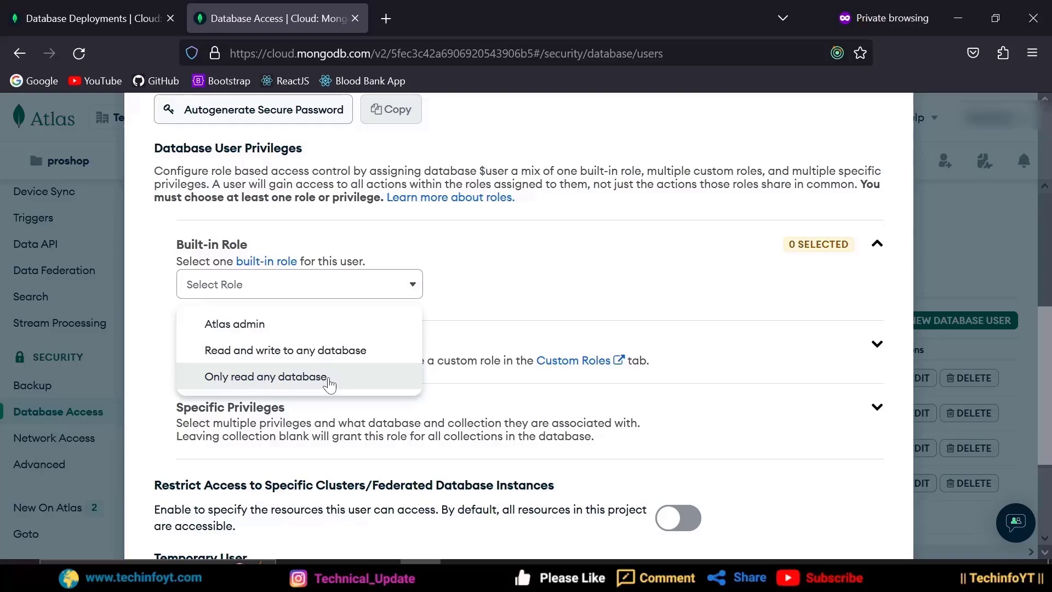
pyautogui.click(495, 323)
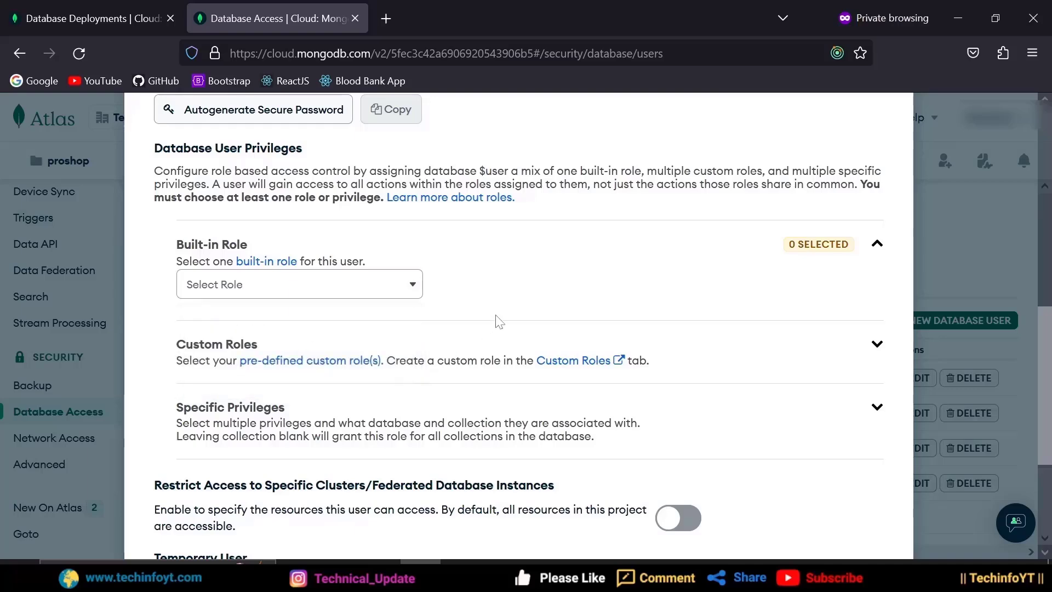
pyautogui.scroll(-3, 510, 236)
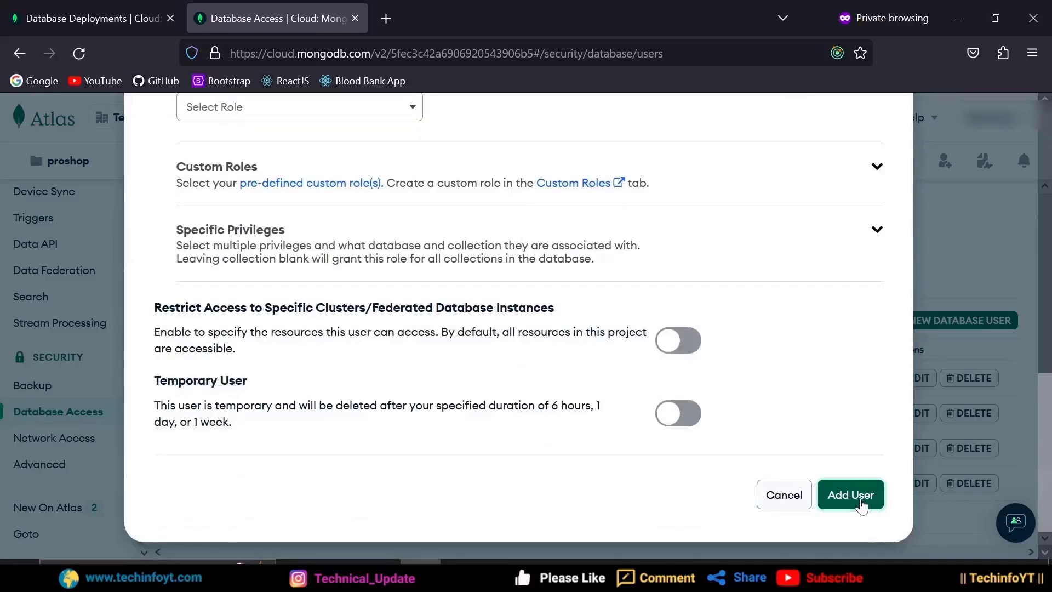
pyautogui.scroll(10, 876, 356)
pyautogui.click(887, 221)
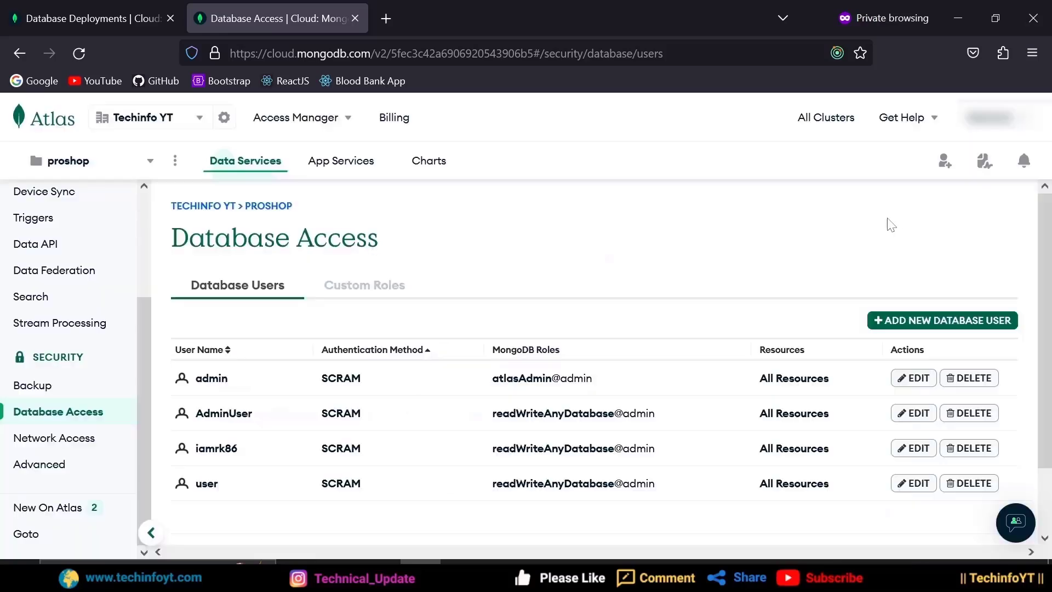
# - Browse the collections of Cluster0 and examine its list of databases
pyautogui.scroll(3, 75, 328)
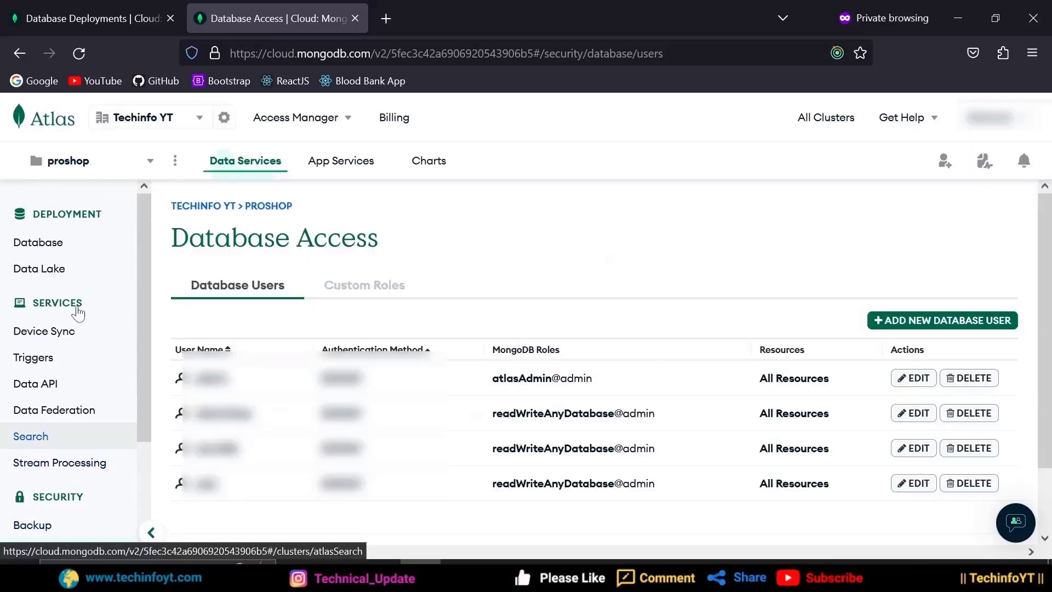
pyautogui.click(30, 247)
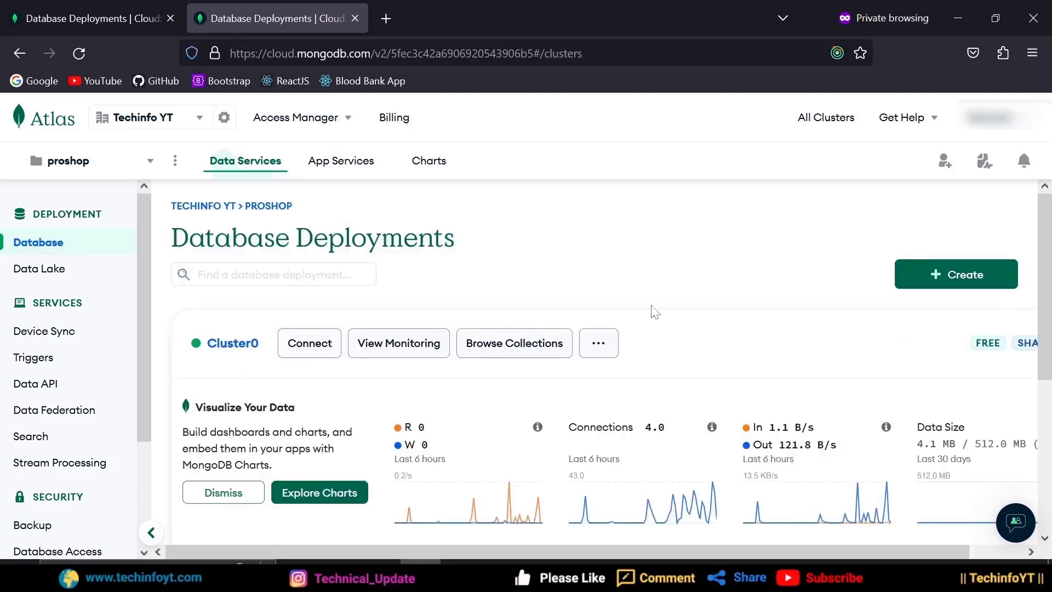
pyautogui.click(518, 345)
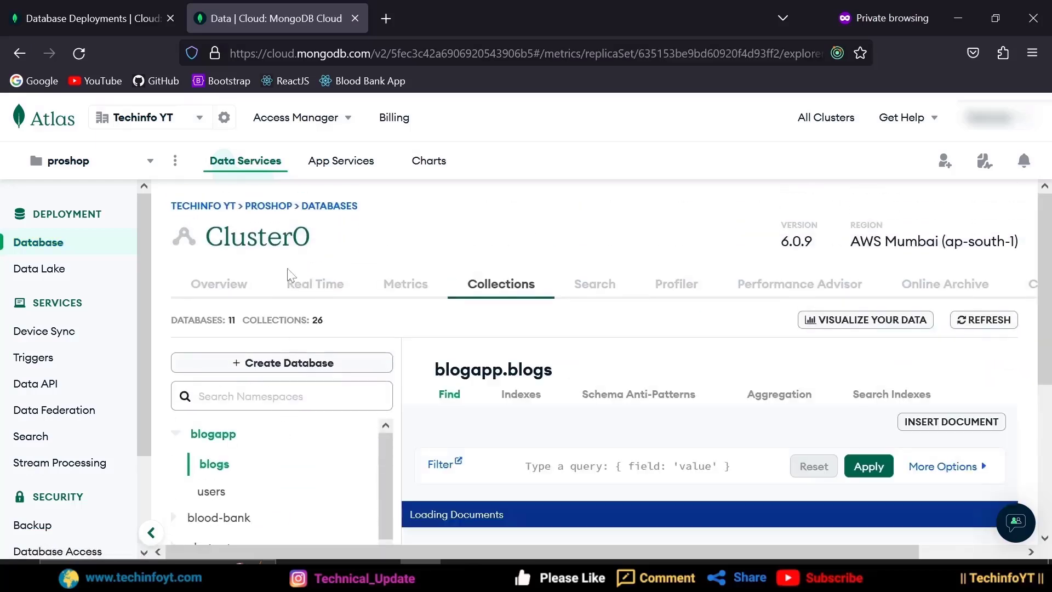
pyautogui.scroll(-4, 258, 470)
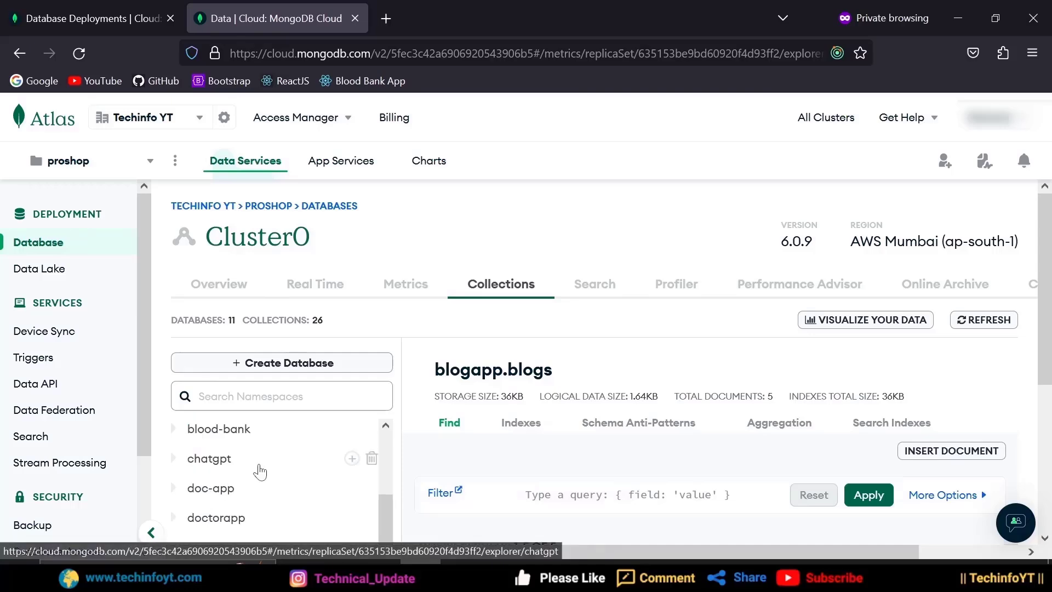
pyautogui.scroll(-5, 352, 481)
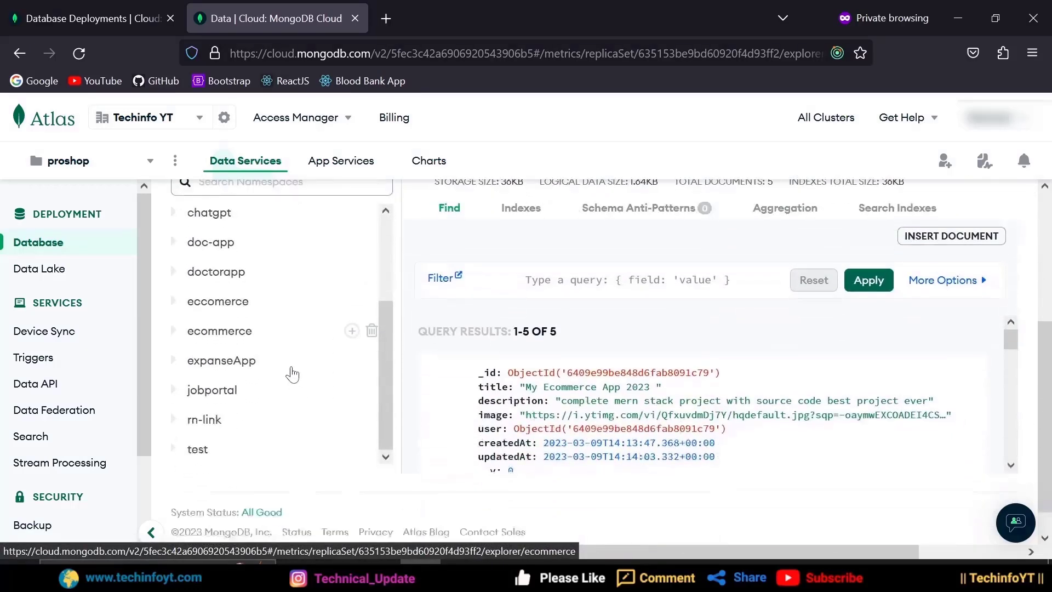
pyautogui.scroll(2, 277, 368)
pyautogui.scroll(-2, 244, 301)
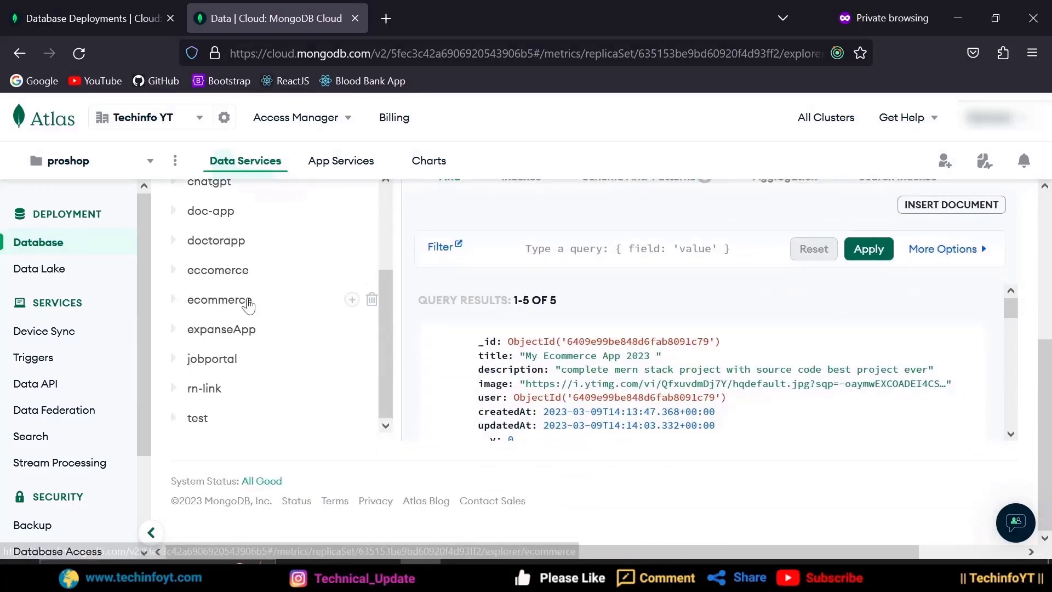
pyautogui.scroll(3, 248, 305)
pyautogui.scroll(5, 383, 296)
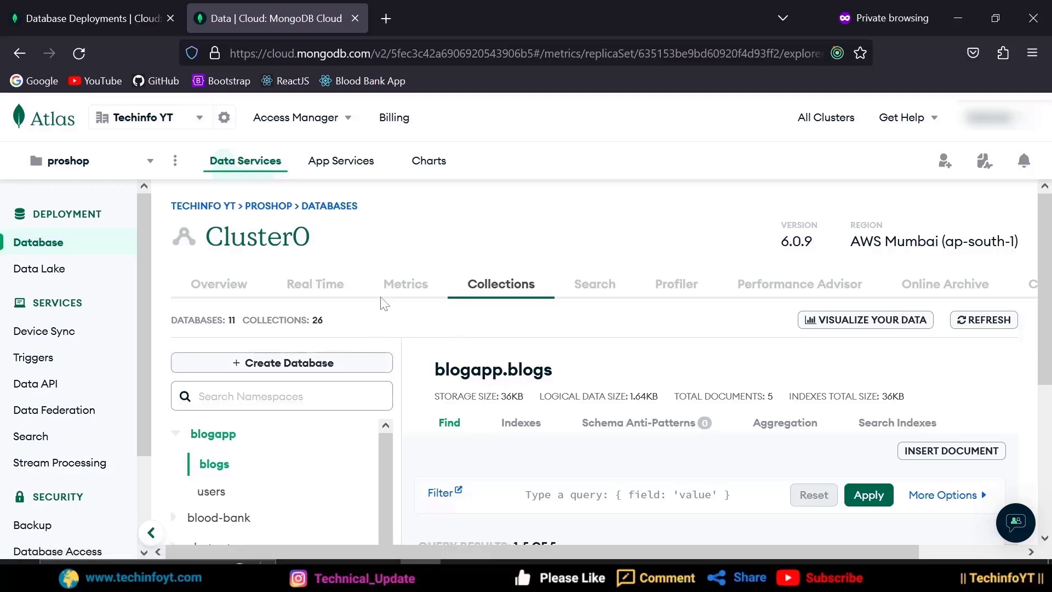
# - Return to Database Deployments and bring up Cluster0's connection instructions for an already installed MongoDB Compass, version 1.12 or later
pyautogui.click(43, 247)
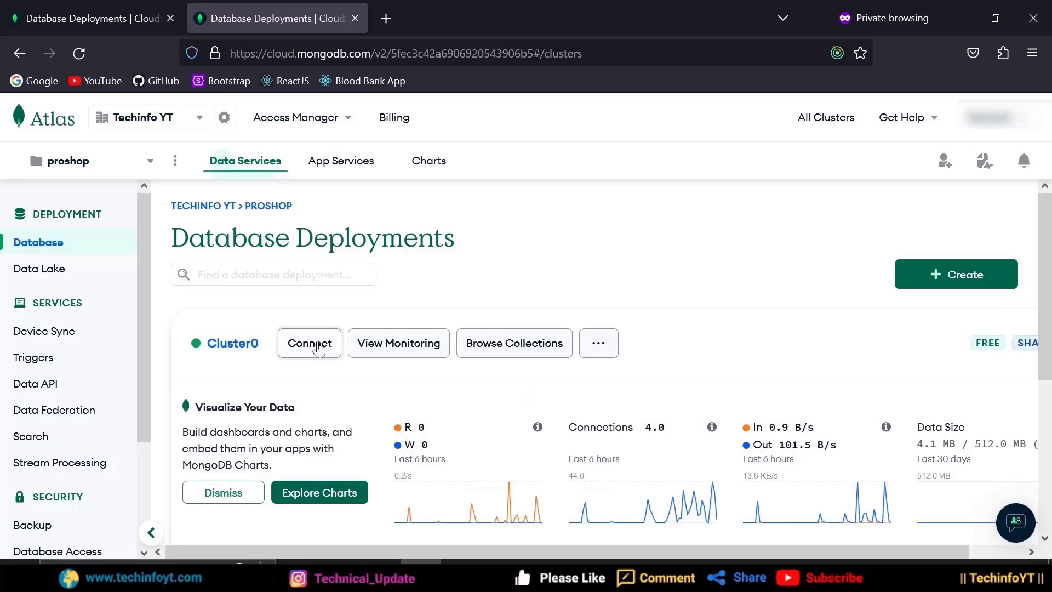
pyautogui.click(320, 349)
pyautogui.scroll(-1, 380, 269)
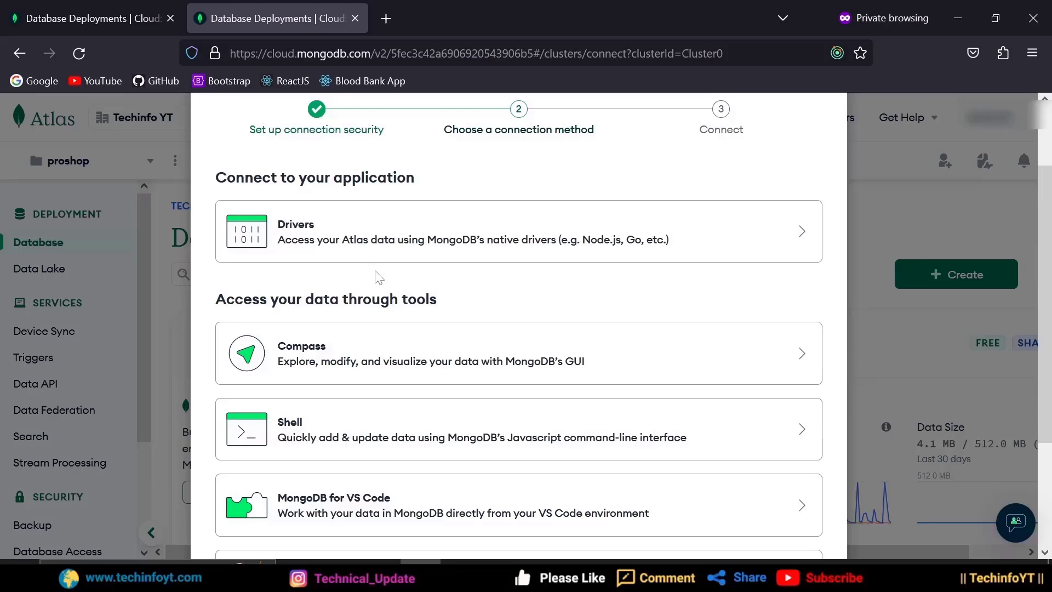
pyautogui.click(351, 347)
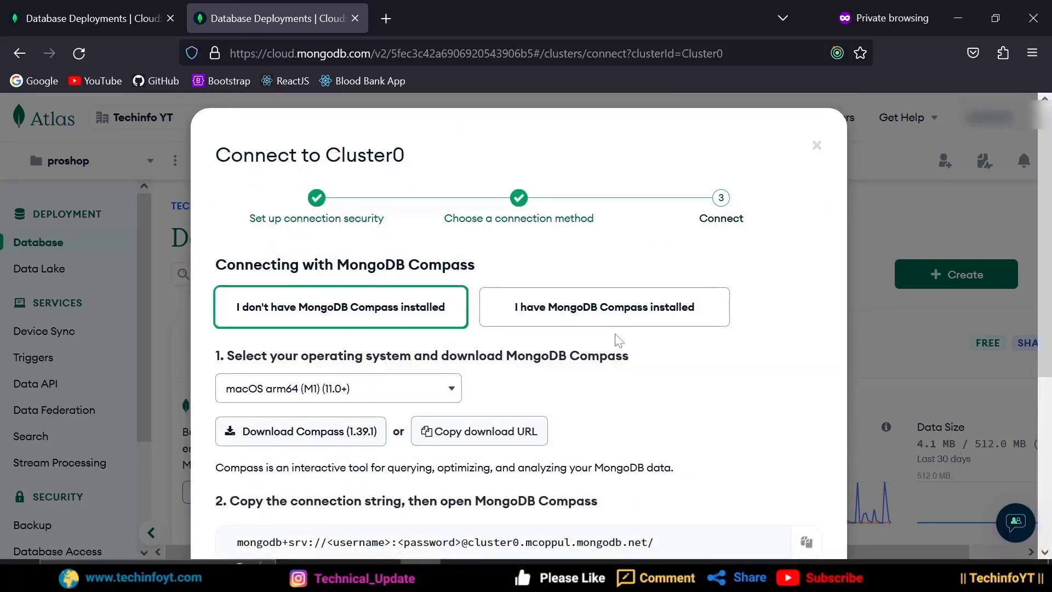
pyautogui.click(574, 312)
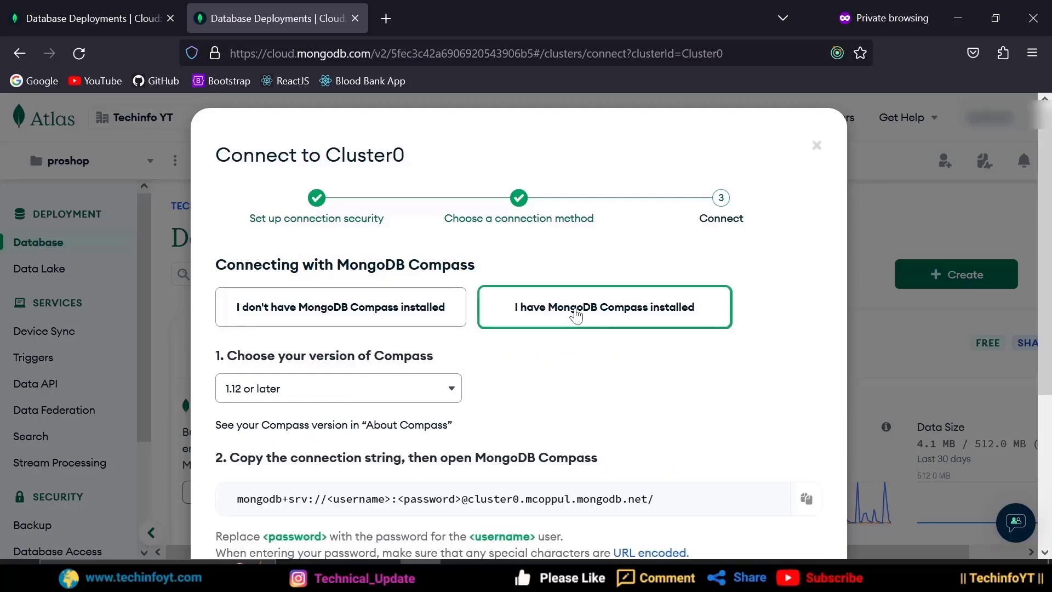
pyautogui.scroll(-3, 582, 369)
pyautogui.scroll(2, 633, 258)
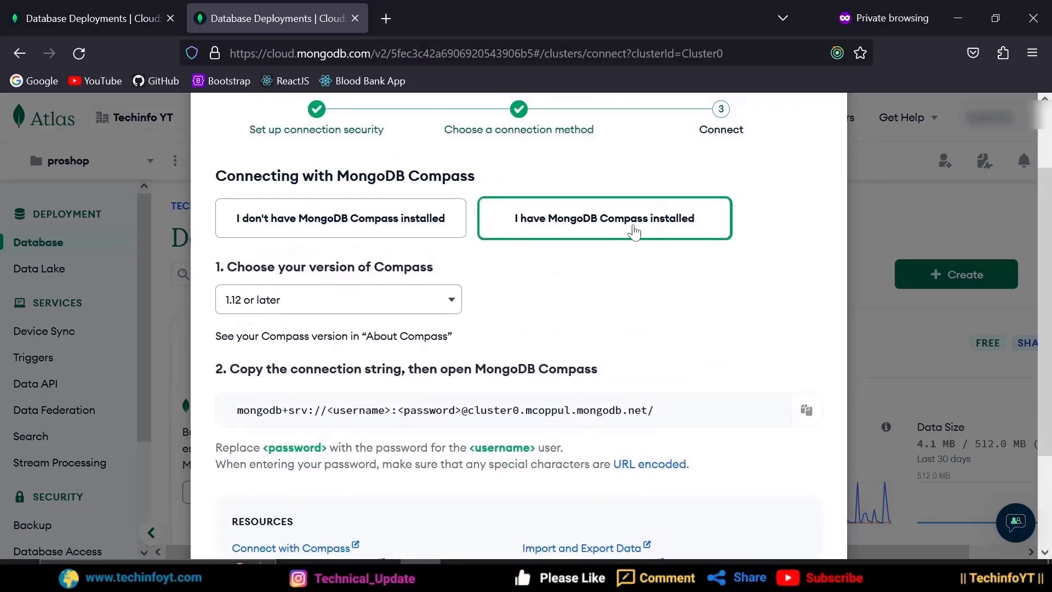
pyautogui.scroll(2, 634, 232)
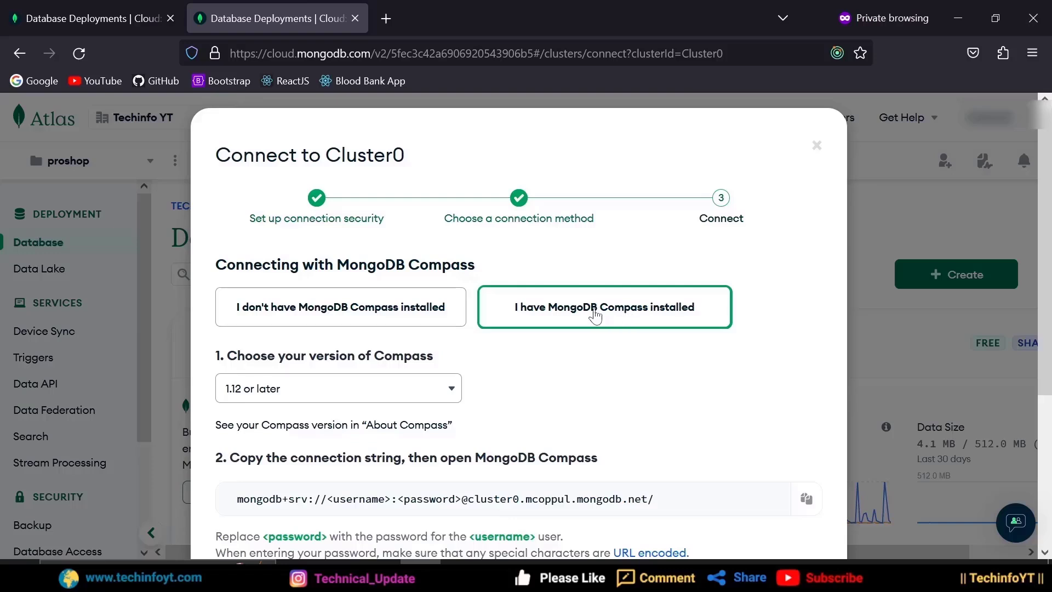
# - Copy Cluster0's connection string, check its username and password placeholders, and switch to MongoDB Compass
pyautogui.scroll(-2, 575, 323)
pyautogui.moveTo(650, 420); pyautogui.dragTo(207, 422)
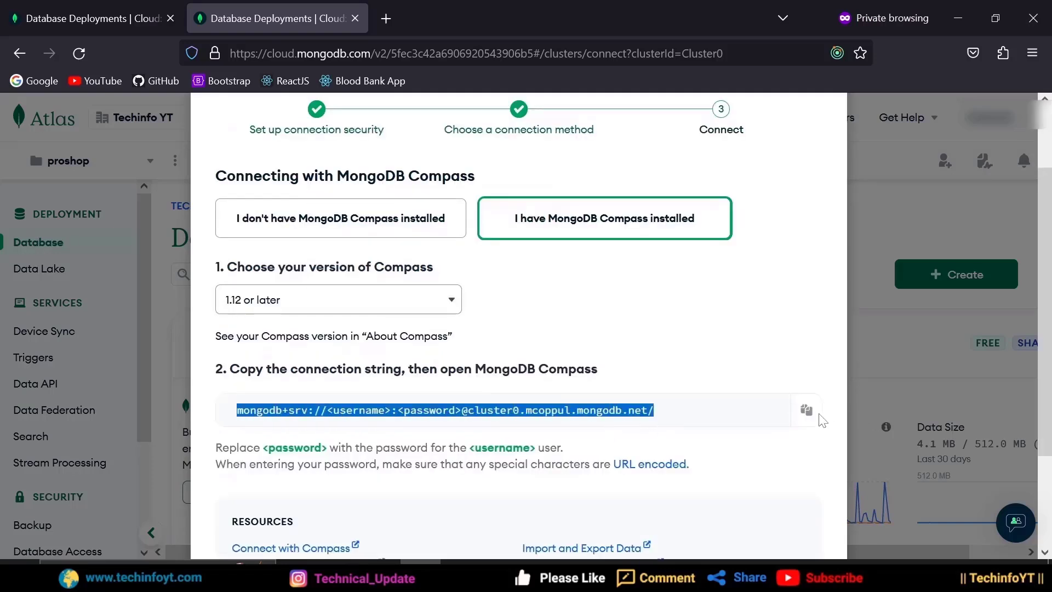
pyautogui.click(806, 410)
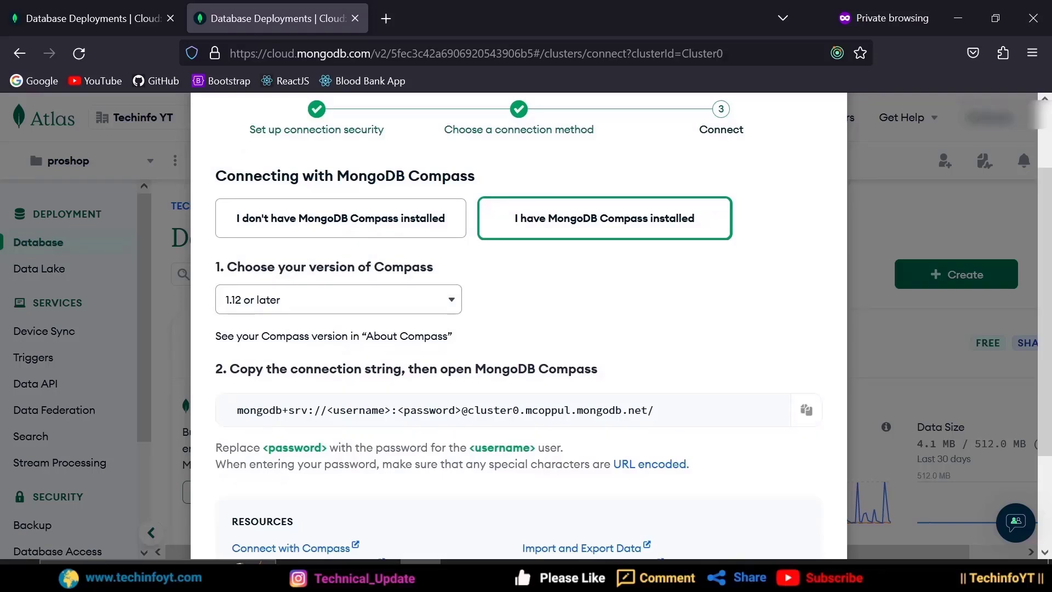
pyautogui.moveTo(391, 410); pyautogui.dragTo(327, 411)
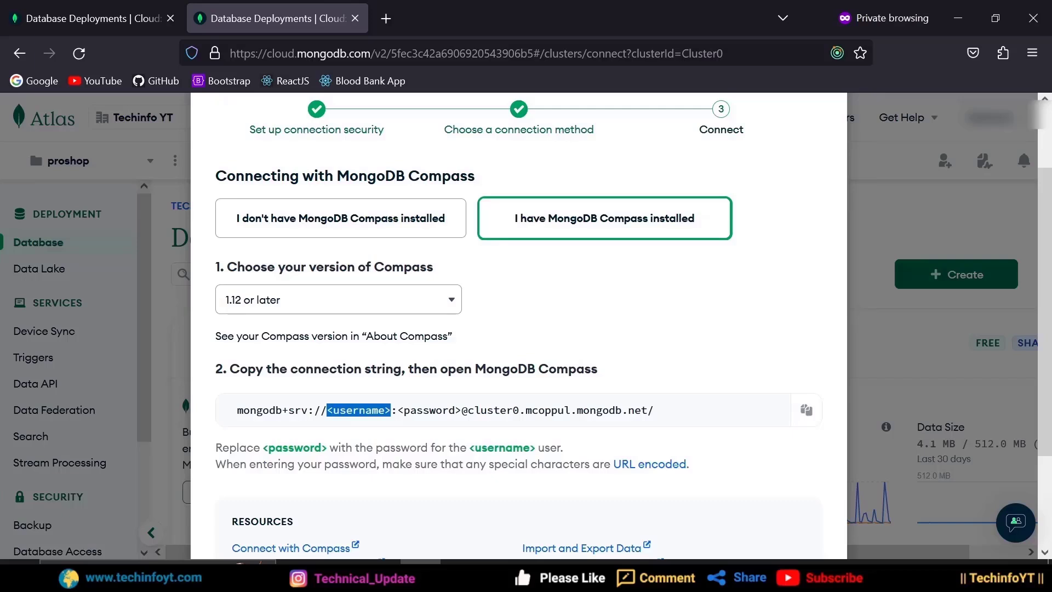
pyautogui.moveTo(462, 411); pyautogui.dragTo(397, 410)
pyautogui.click(659, 419)
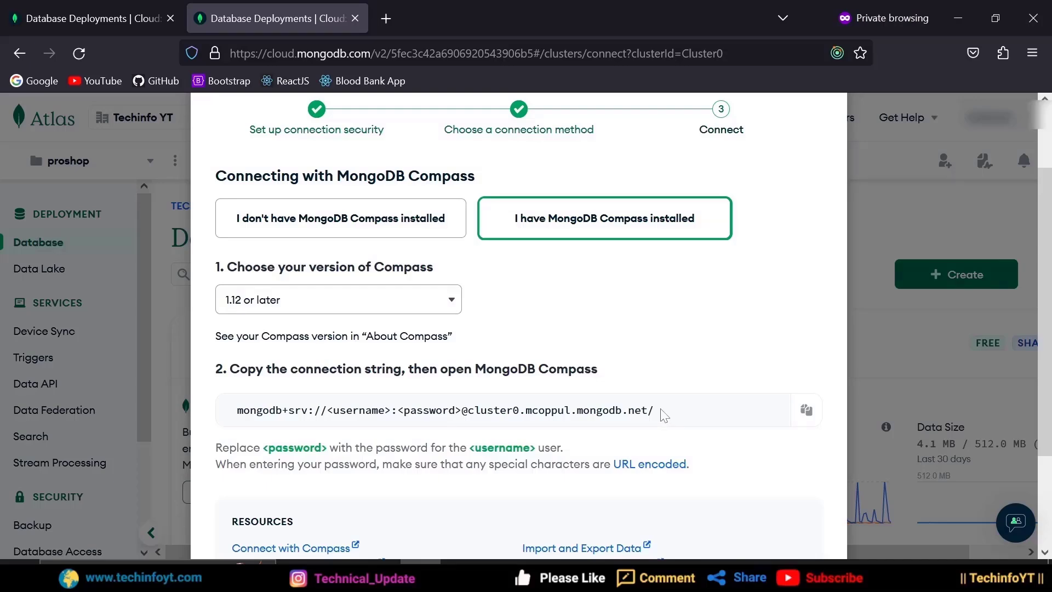
pyautogui.hotkey('alt', 'Tab')
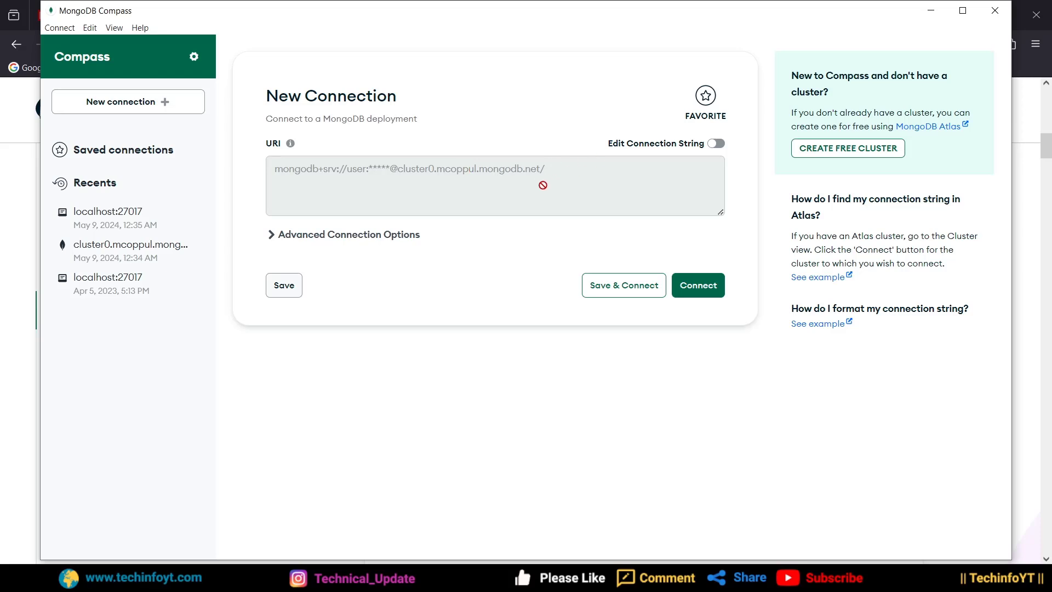
# - Connect to Cluster0 with the entered connection string and look through its list of databases
pyautogui.click(701, 286)
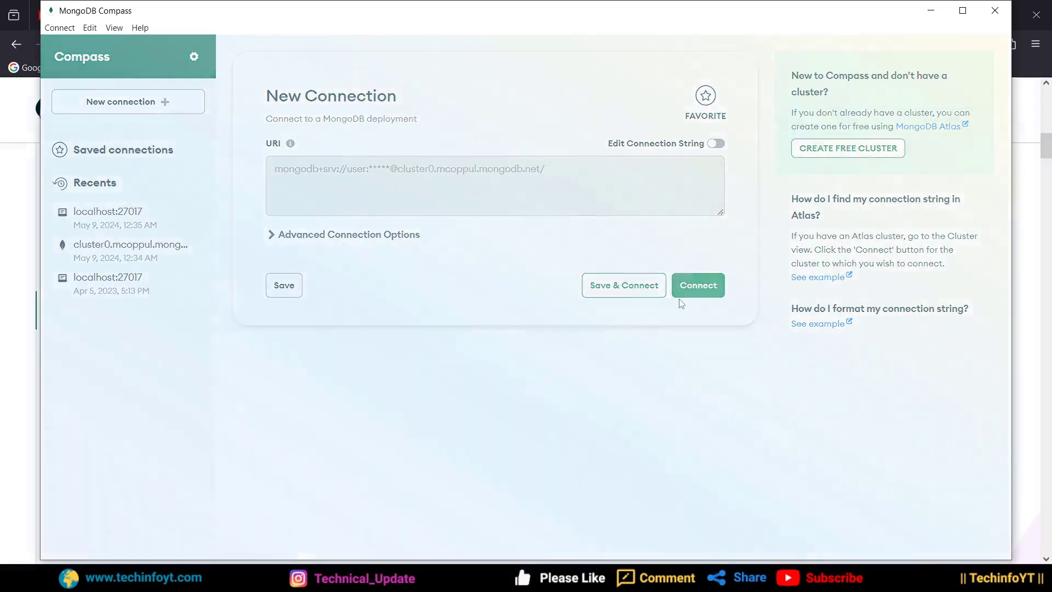
pyautogui.scroll(-5, 159, 274)
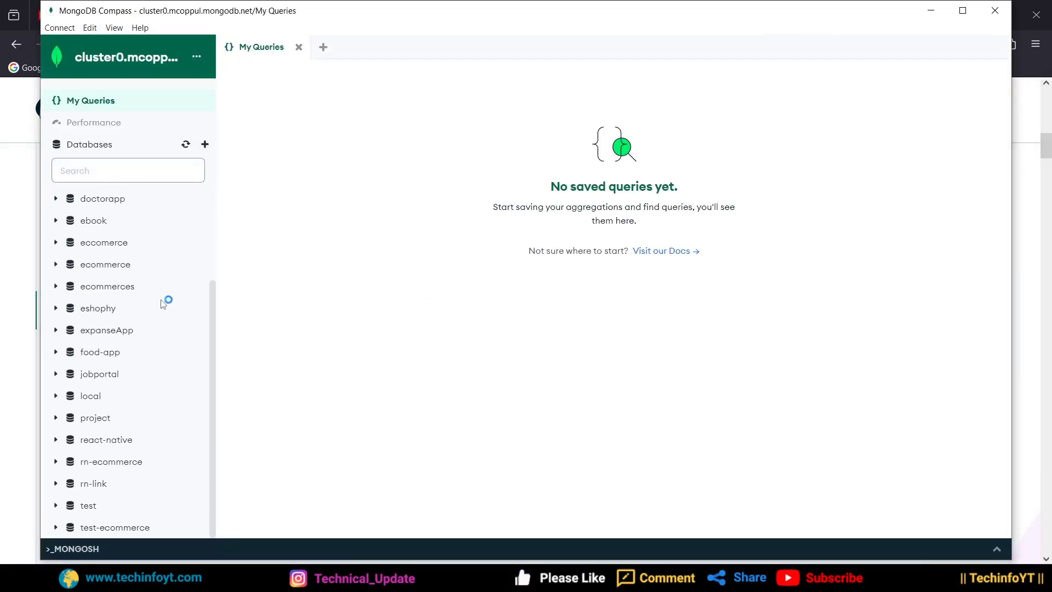
pyautogui.scroll(5, 156, 351)
pyautogui.scroll(-5, 112, 266)
pyautogui.scroll(5, 129, 368)
pyautogui.scroll(-3, 143, 238)
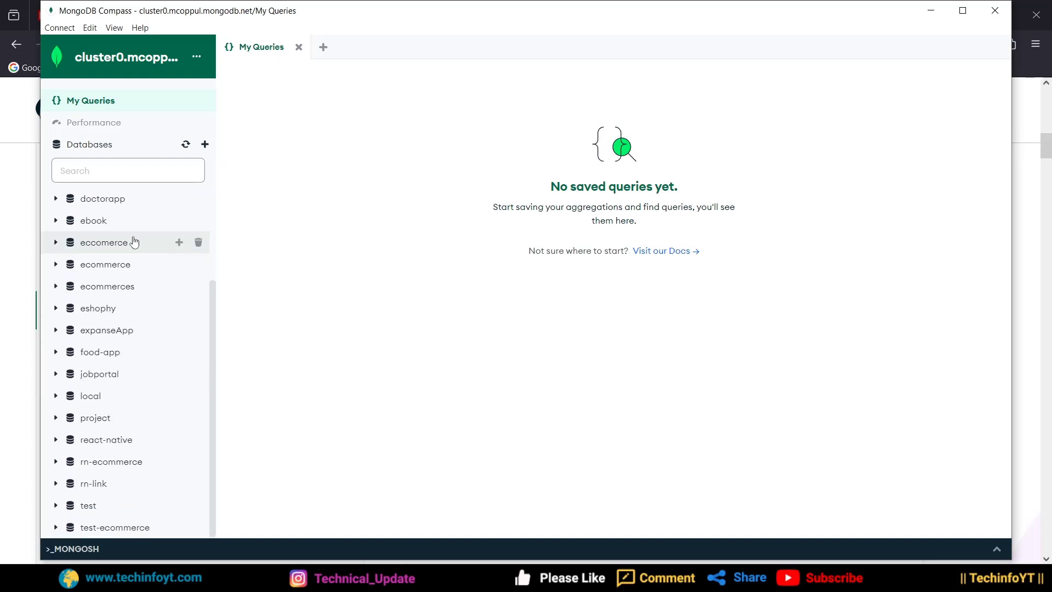
pyautogui.scroll(3, 134, 239)
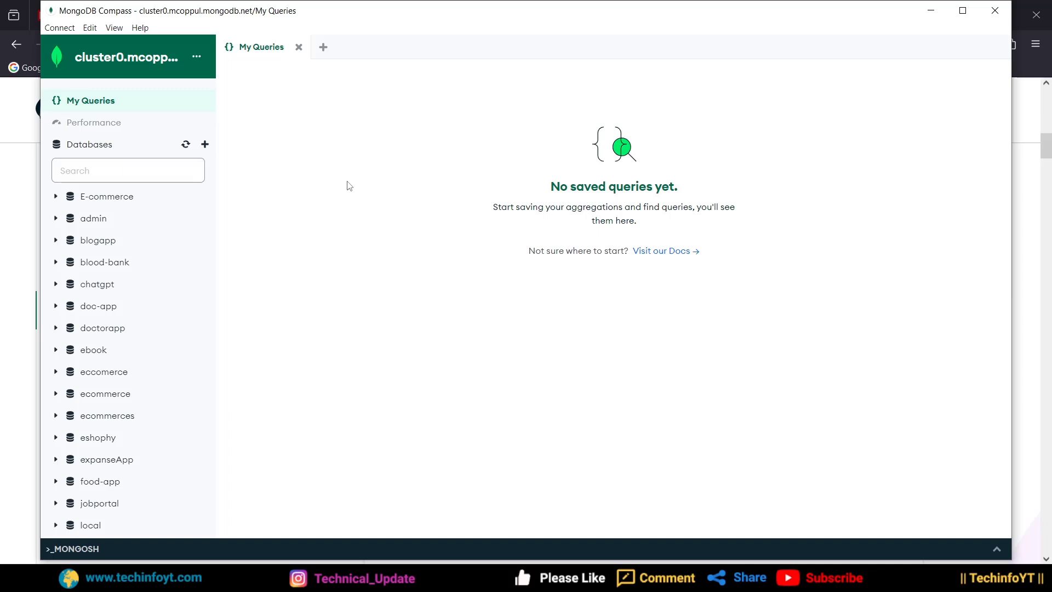
pyautogui.scroll(-3, 143, 383)
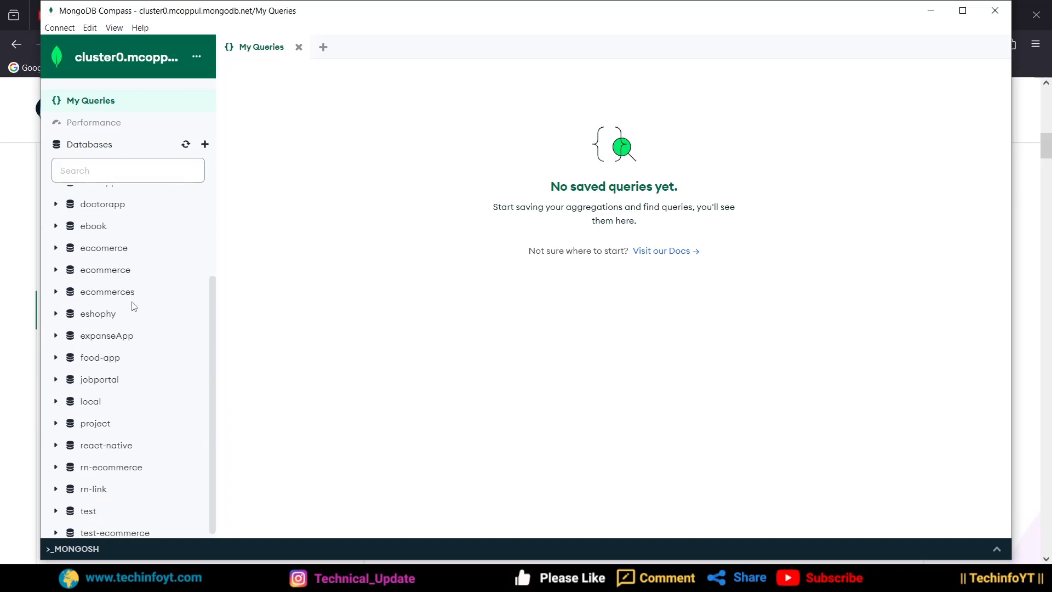
pyautogui.scroll(2, 136, 429)
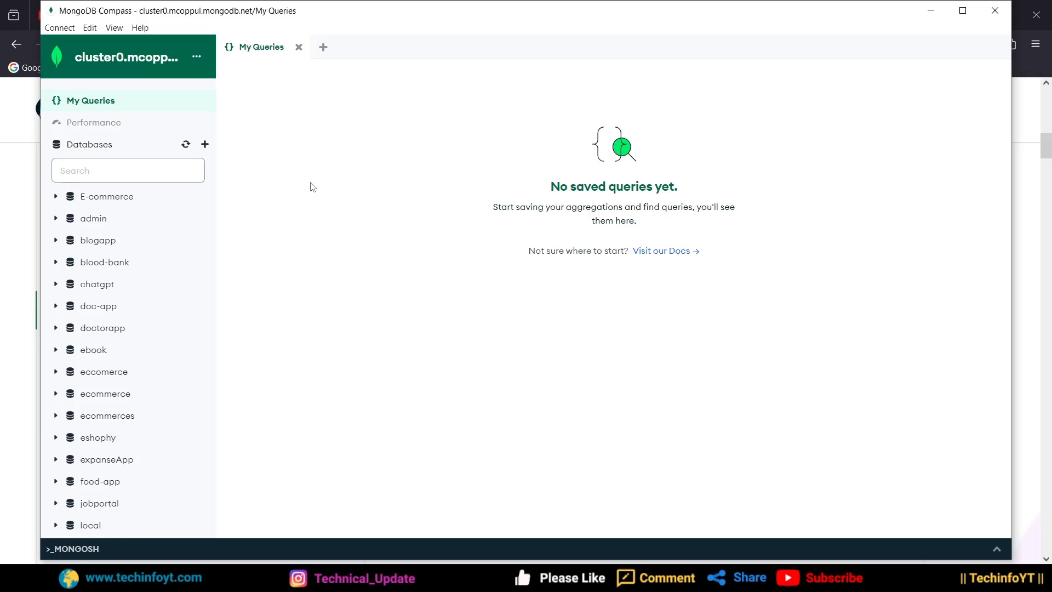
# - Switch to Visual Studio Code and start a MONGO_URL variable on a new line below DEV_MODE in the .env file
pyautogui.click(930, 15)
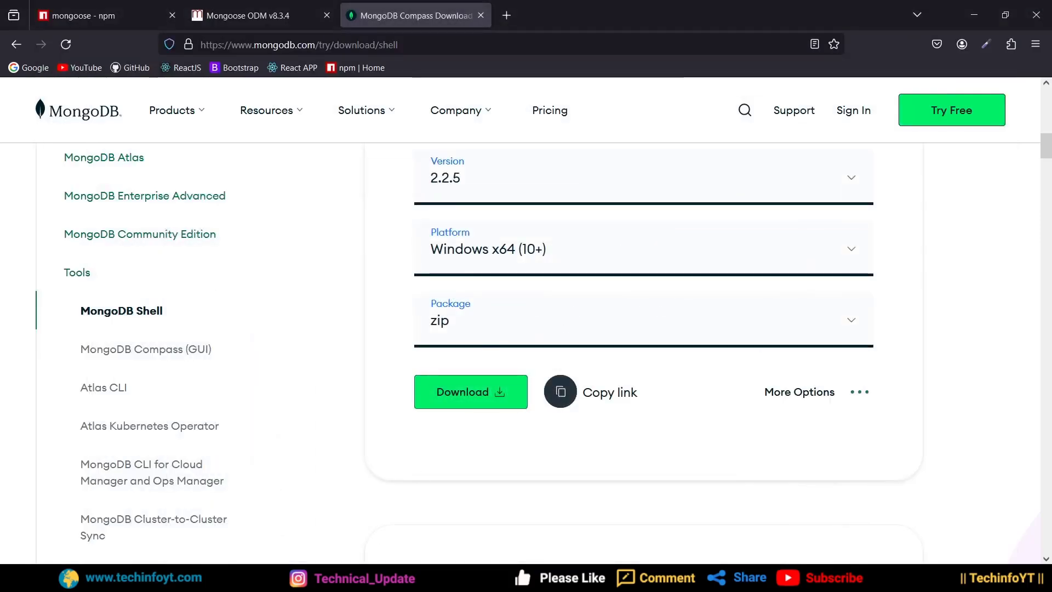
pyautogui.click(368, 575)
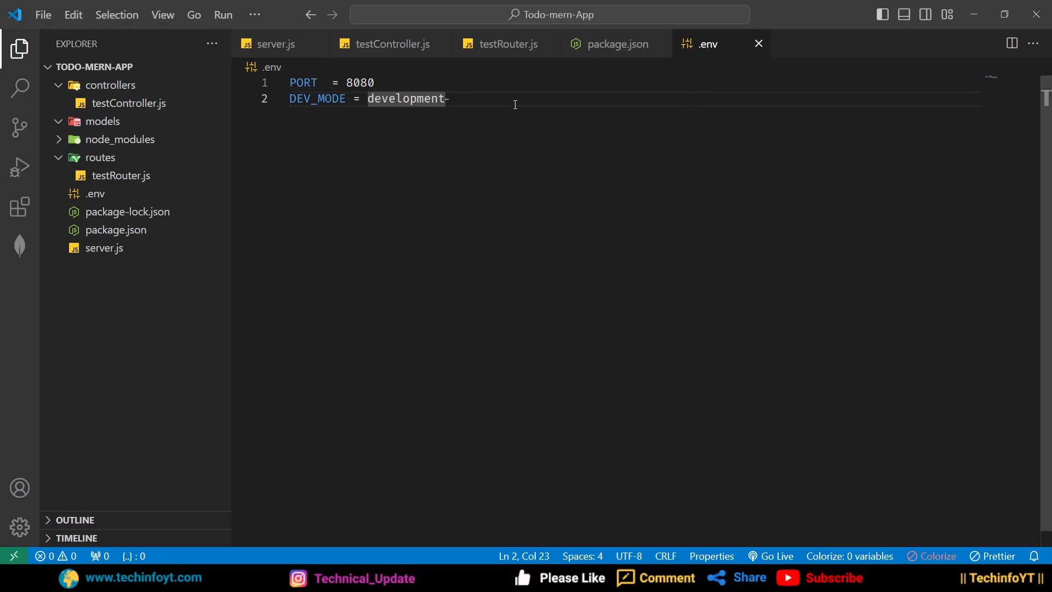
pyautogui.press('Return')
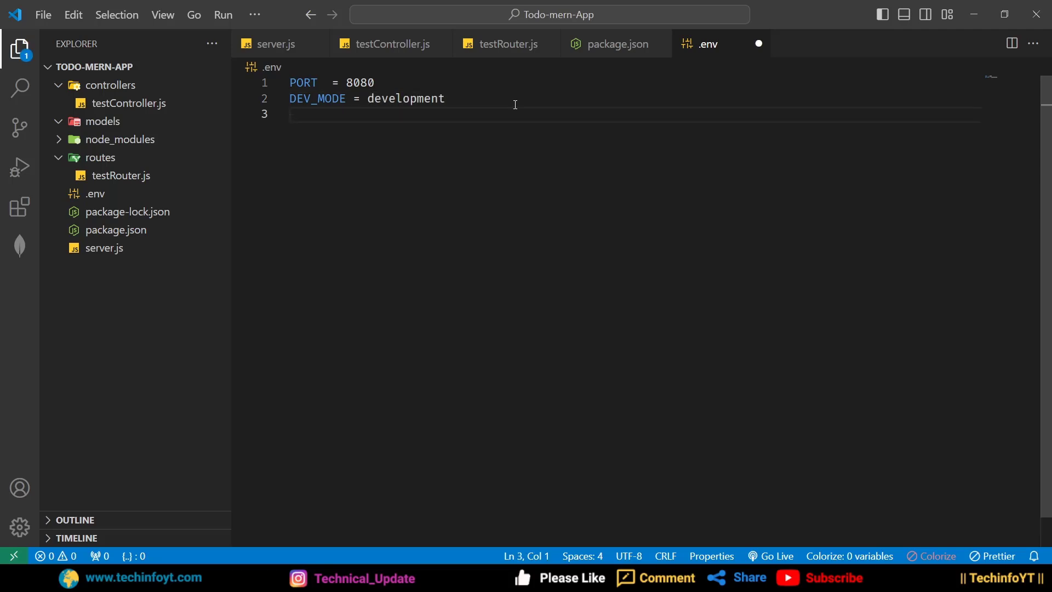
pyautogui.write('MONGO_URL')
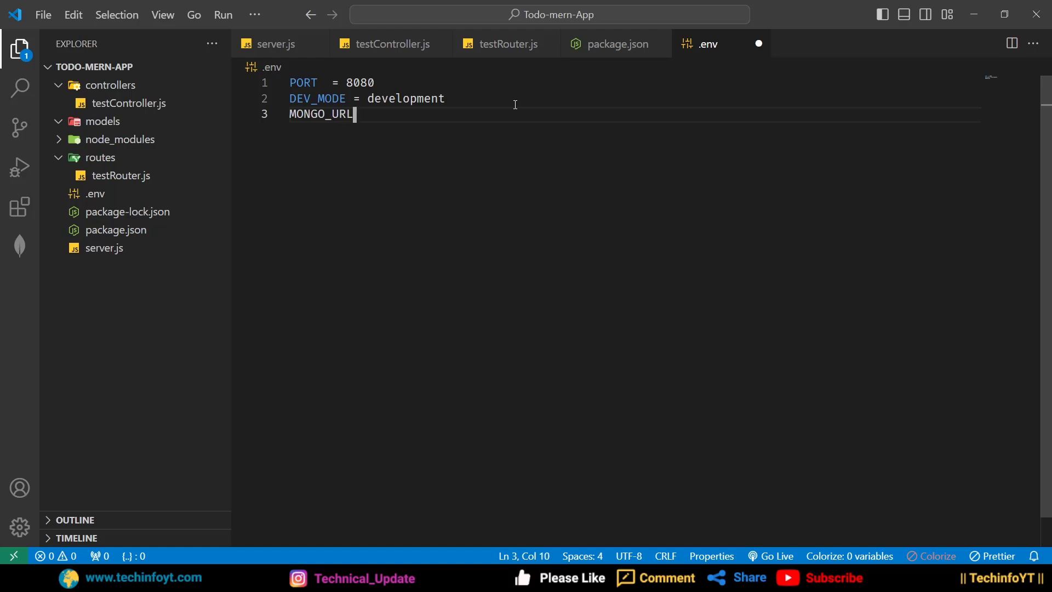
pyautogui.write(' =')
# - Switch to MongoDB Compass, disconnect from the cluster and load the recent localhost:27017 connection dated Apr 5, 2023
pyautogui.hotkey('alt', 'Tab')
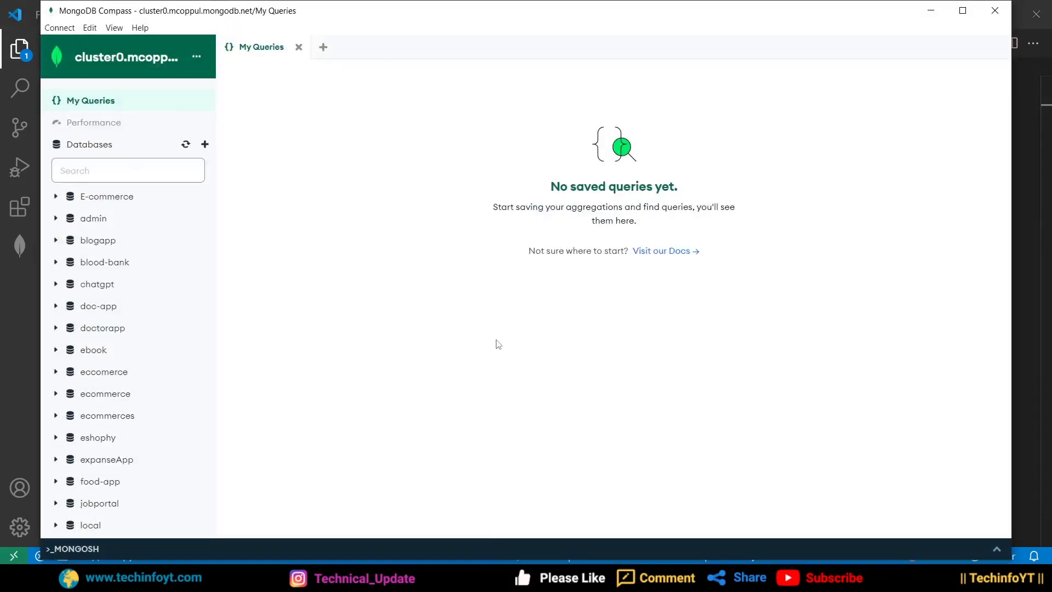
pyautogui.click(61, 29)
pyautogui.click(71, 61)
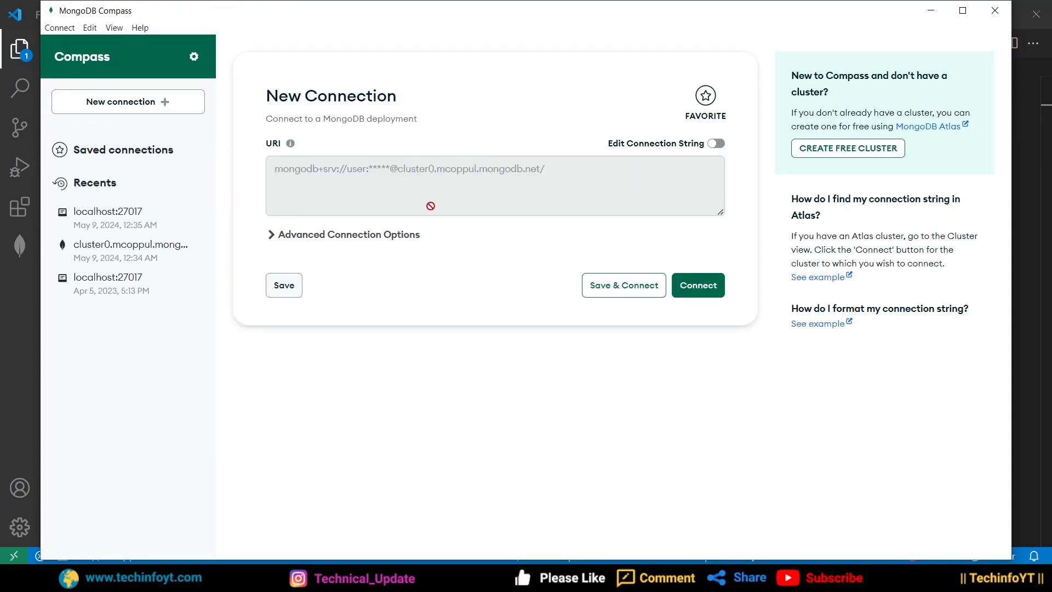
pyautogui.click(95, 288)
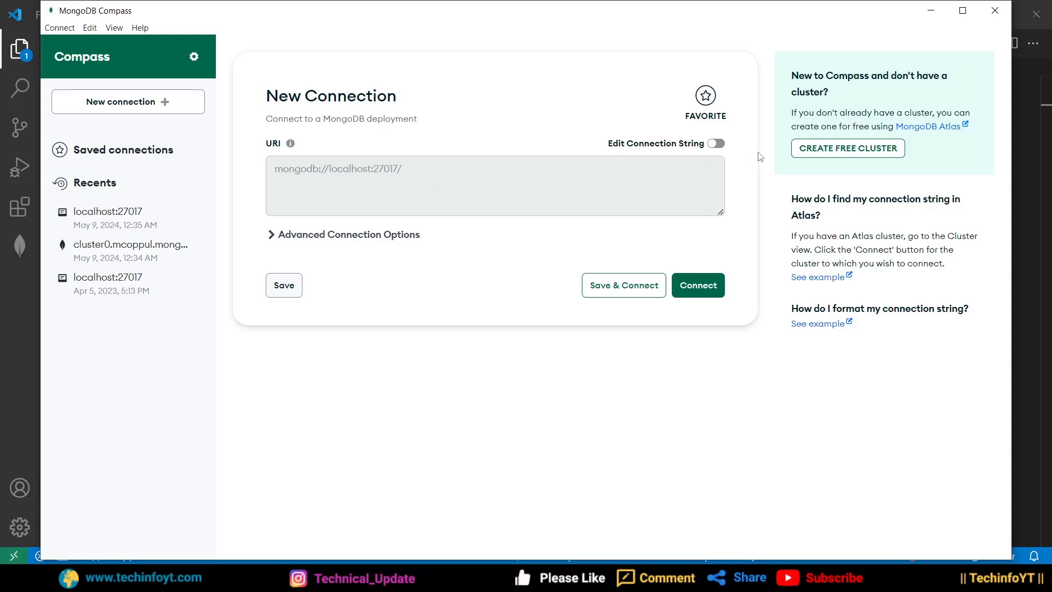
# - Enable editing of the connection string and copy the URI mongodb://localhost:27017/
pyautogui.click(723, 147)
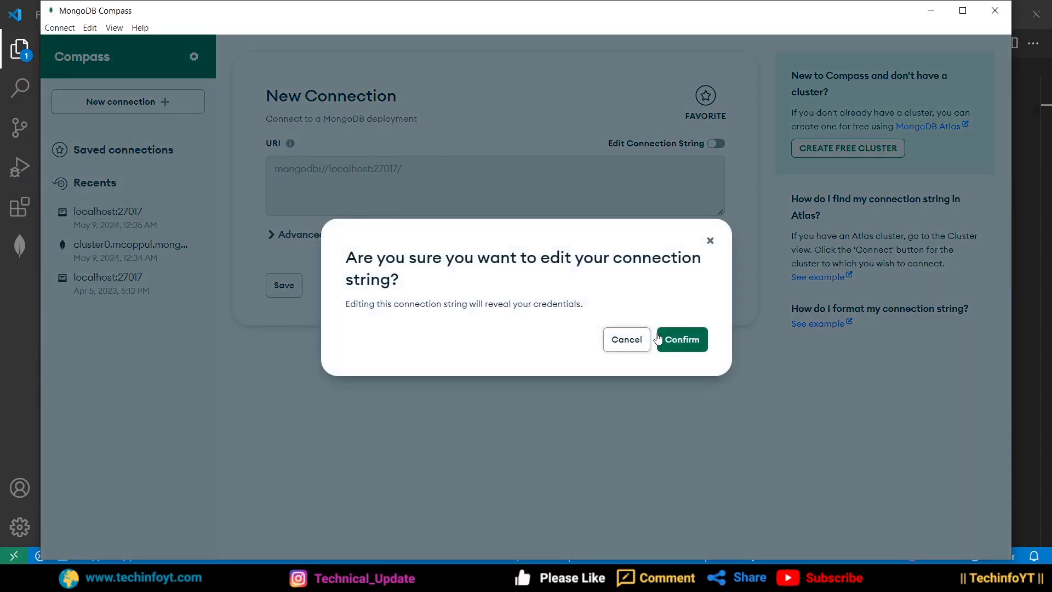
pyautogui.click(680, 339)
pyautogui.moveTo(403, 168); pyautogui.dragTo(237, 181)
pyautogui.hotkey('ctrl', 'c')
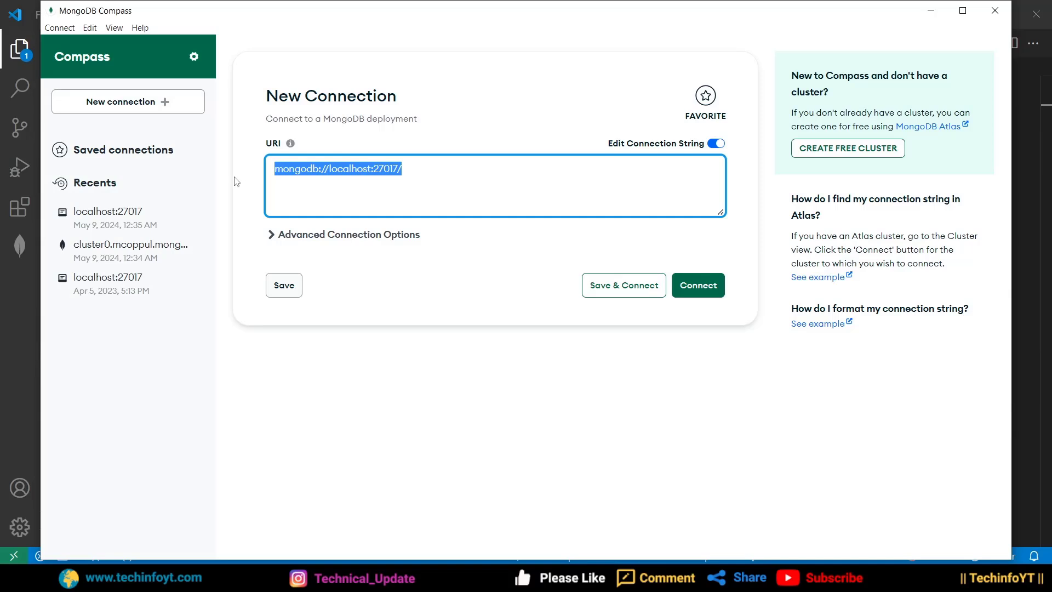
# - Switch to Visual Studio Code, rename the variable MONGO_URL_LOCAL and give it the copied value mongodb://localhost:27017/
pyautogui.click(361, 560)
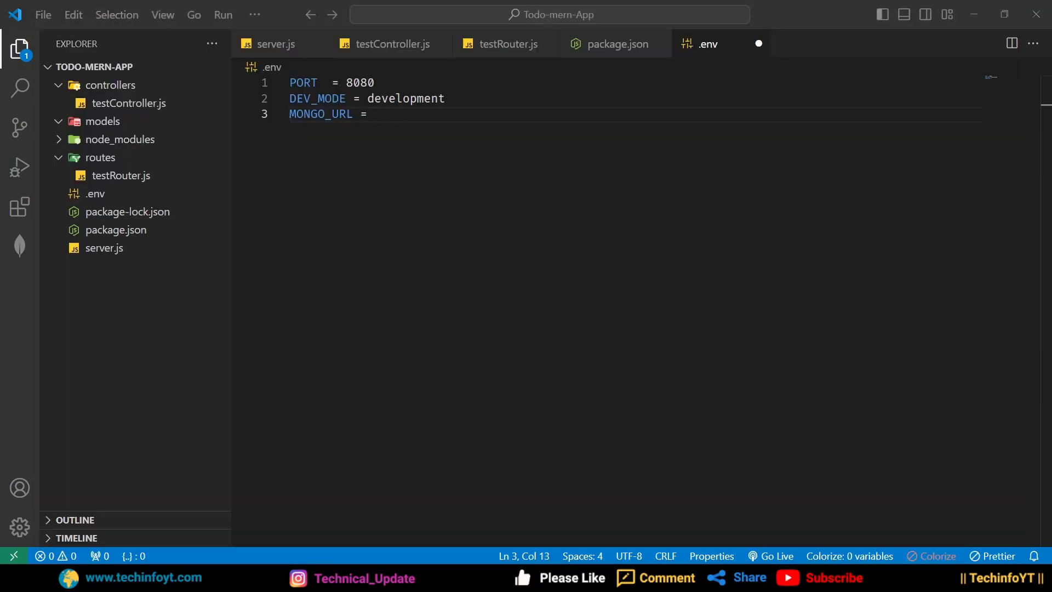
pyautogui.click(356, 117)
pyautogui.write('_LOCAL')
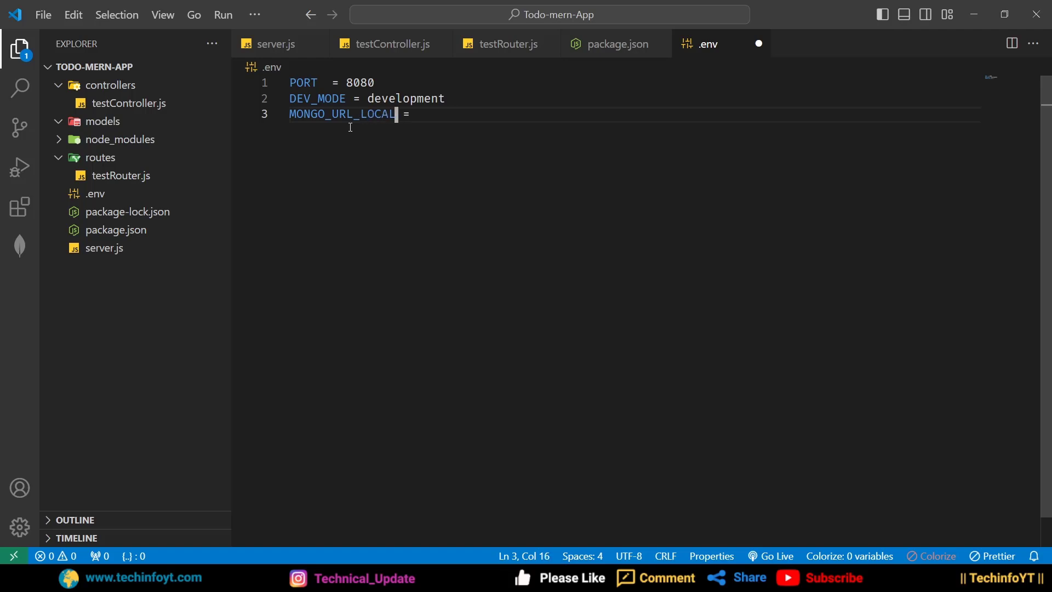
pyautogui.press('Right')
pyautogui.press('Right')
pyautogui.press('Right')
pyautogui.hotkey('ctrl', 'v')
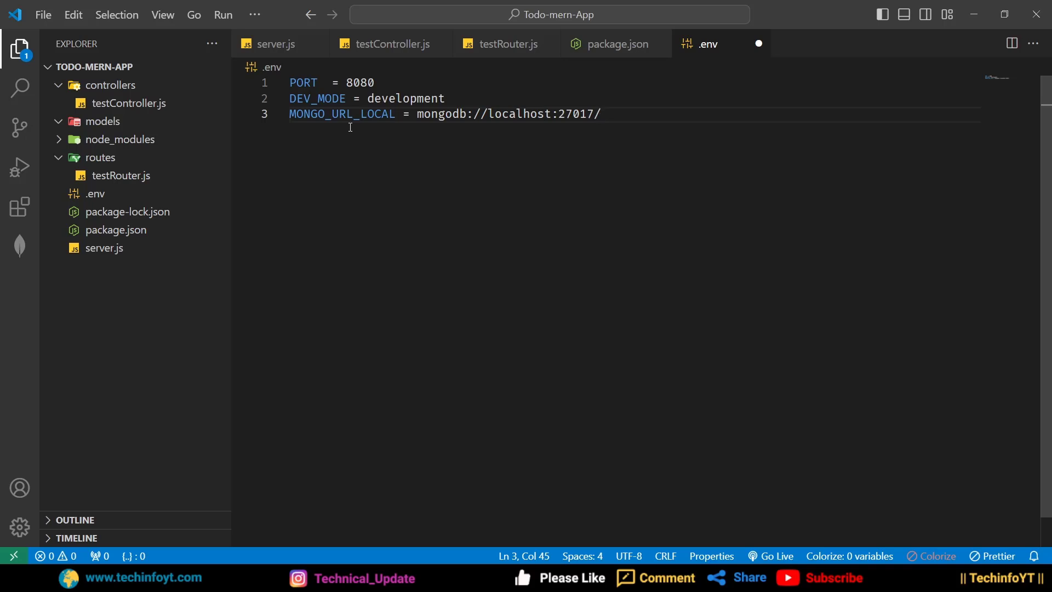
# - Append the database name todo-mern to the local MongoDB URL and save the .env file
pyautogui.moveTo(417, 113); pyautogui.dragTo(468, 108)
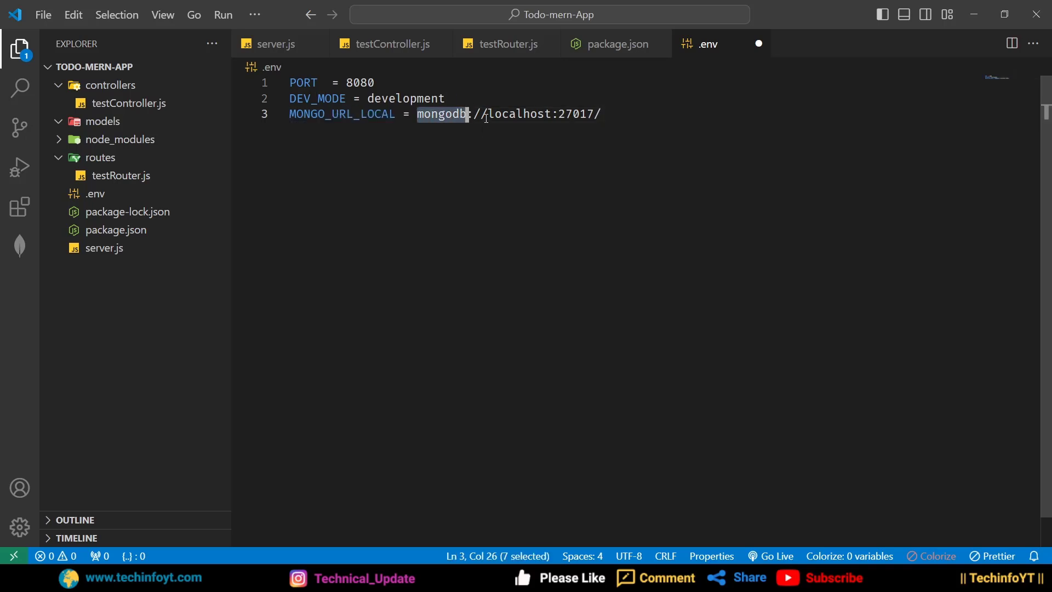
pyautogui.click(618, 114)
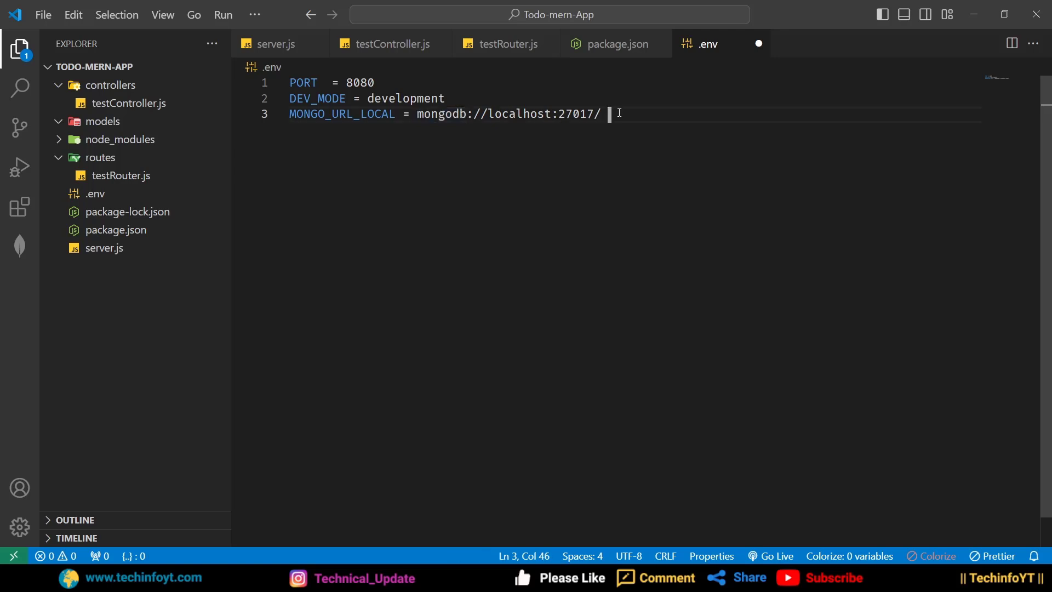
pyautogui.press('BackSpace')
pyautogui.write('todo-mern')
pyautogui.hotkey('ctrl', 's')
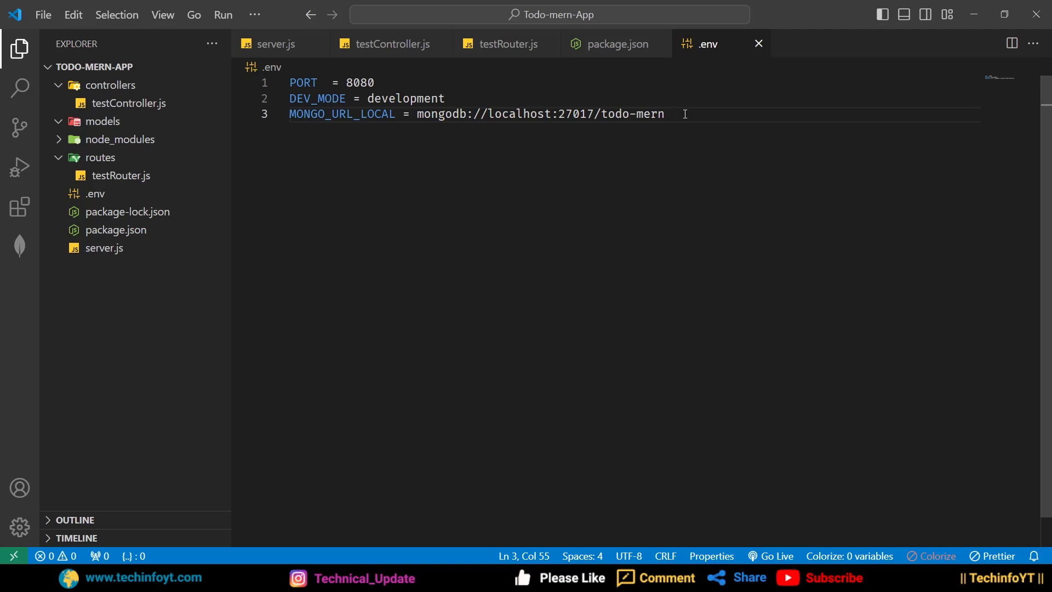
# - Start a second MongoDB variable named MONGO_URL on the line below MONGO_URL_LOCAL
pyautogui.press('Return')
pyautogui.write('MONG')
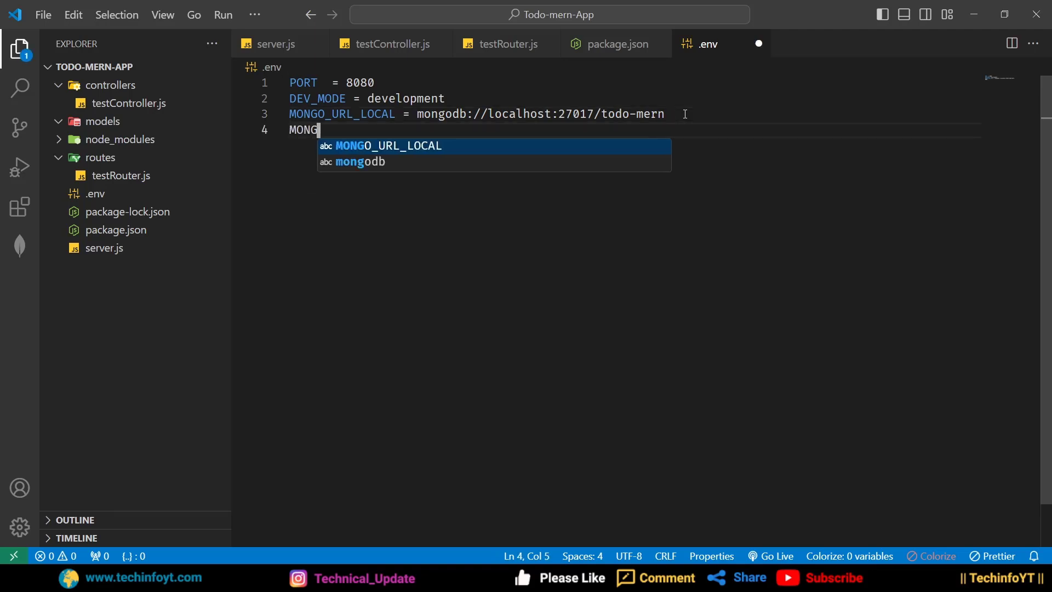
pyautogui.write('O_URL')
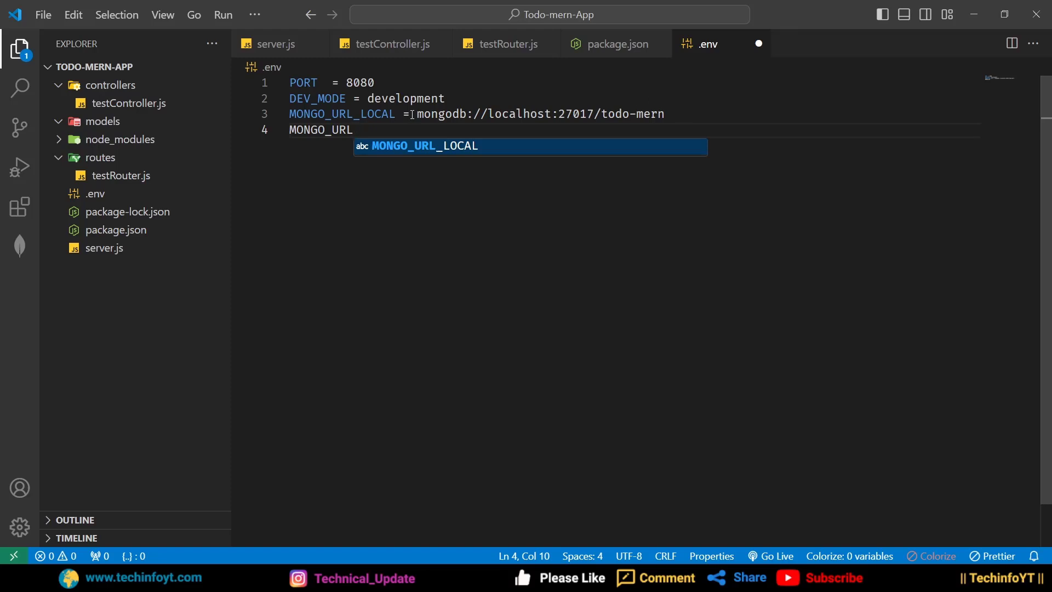
pyautogui.moveTo(412, 115); pyautogui.dragTo(405, 114)
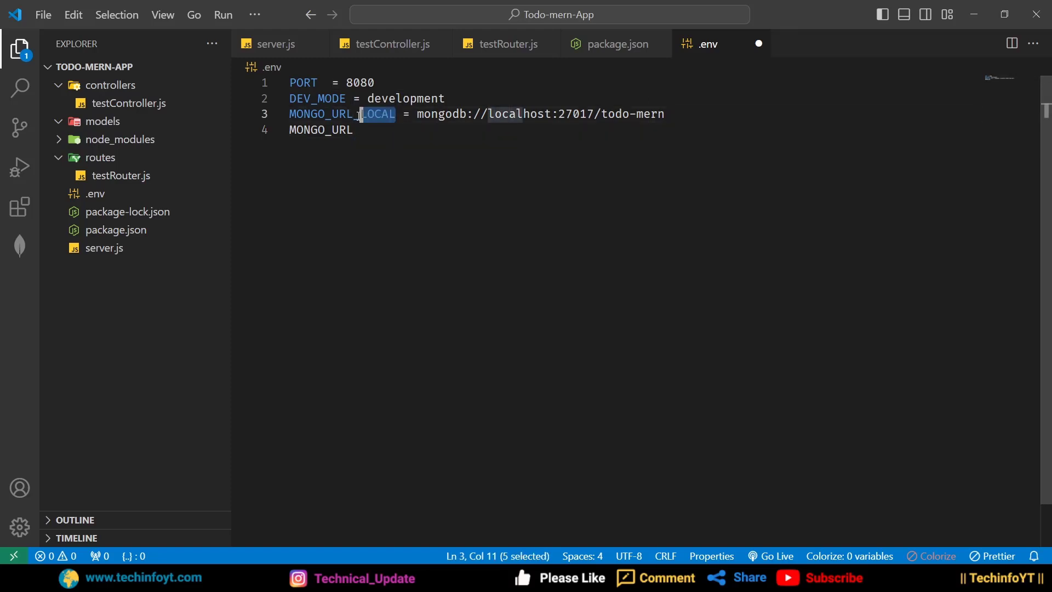